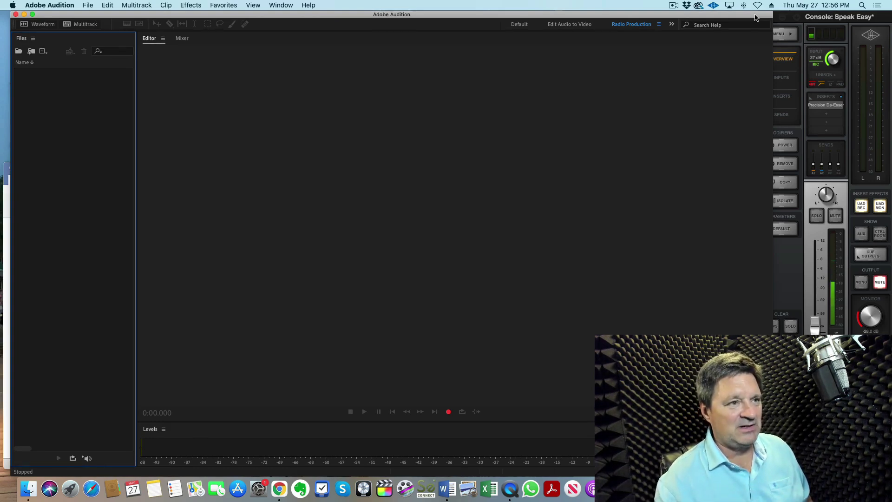
Step: Open the Audio Hardware preferences
left_click(522, 201)
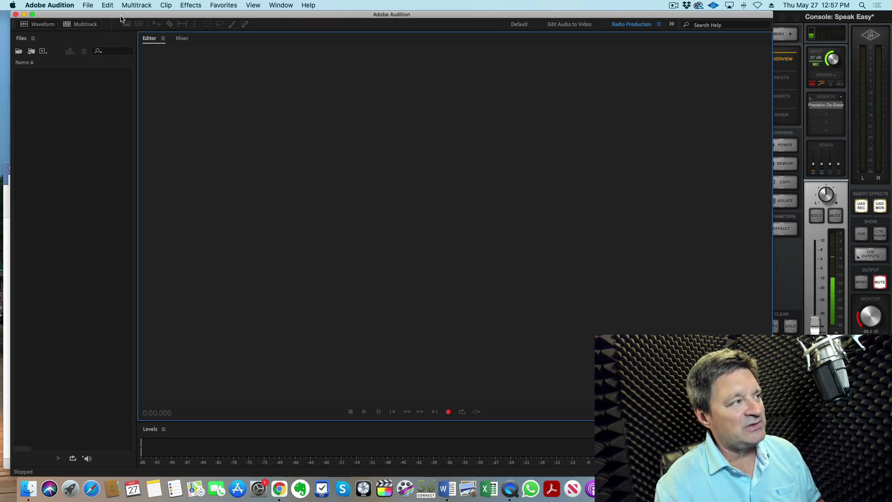
left_click(59, 6)
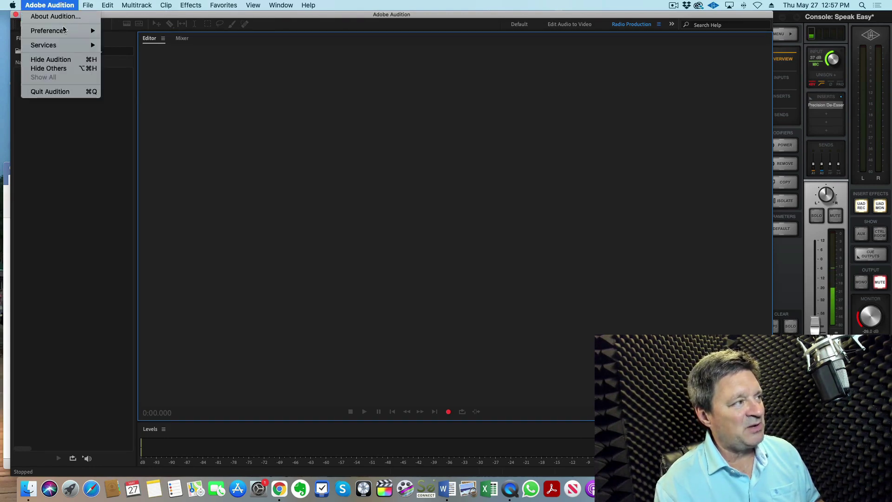
mouse_move(63, 31)
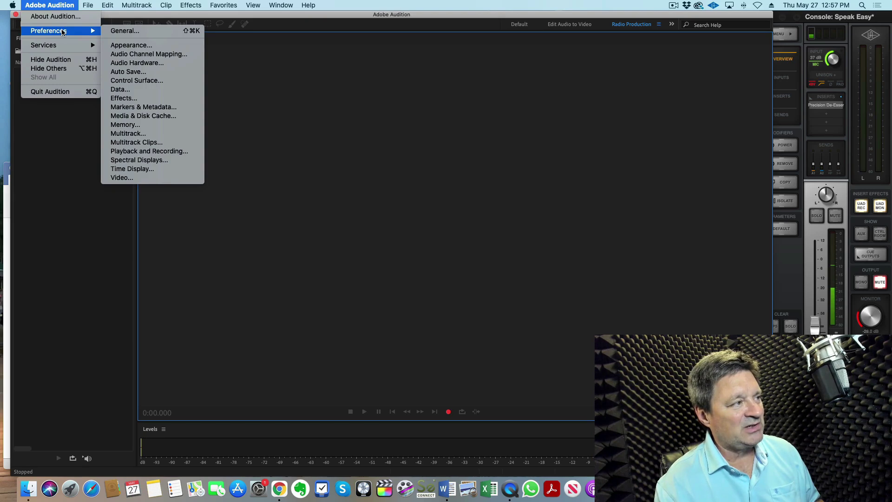
left_click(140, 64)
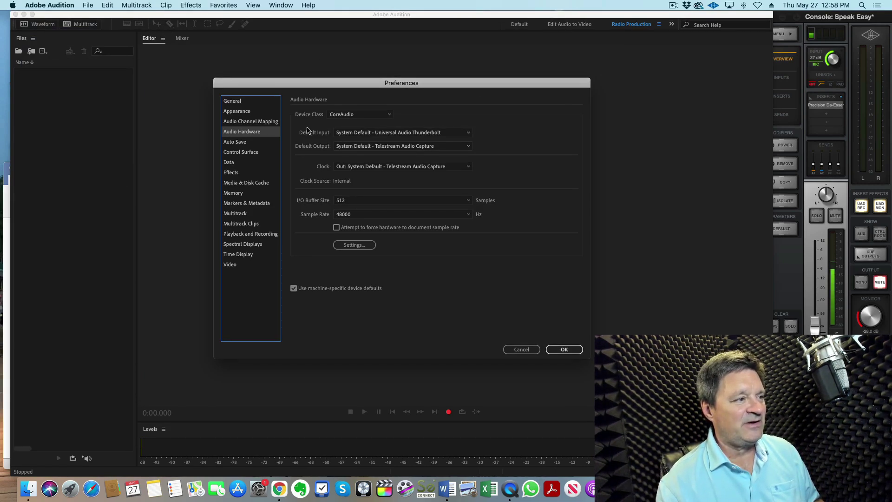
left_click(469, 133)
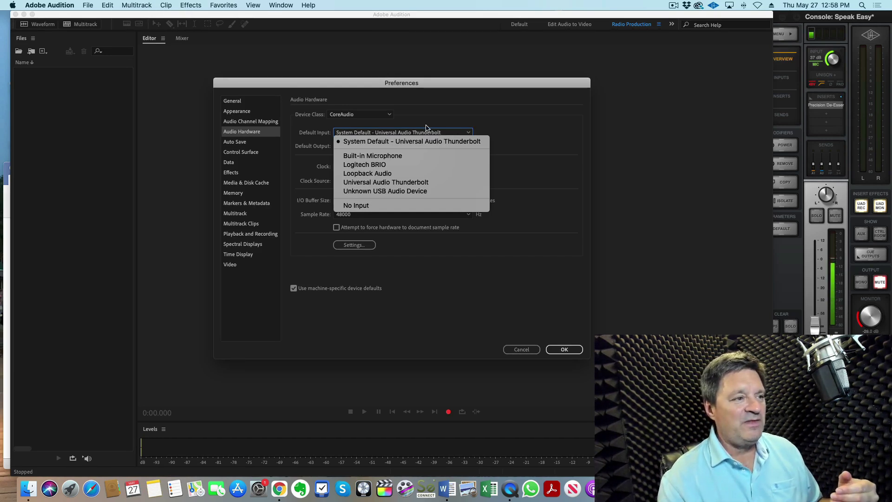
left_click(401, 155)
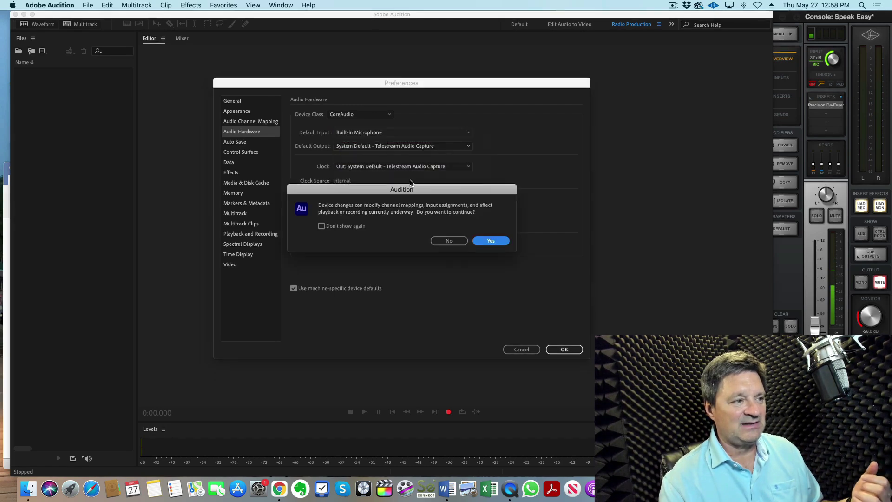
left_click(453, 241)
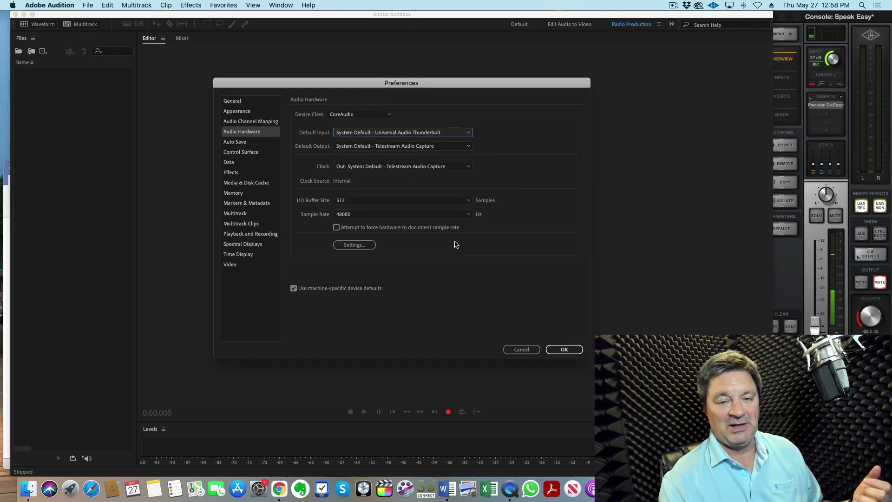
Step: Set the default input to Universal Audio Thunderbolt, accepting the device change and choosing not to show its warning again
left_click(470, 136)
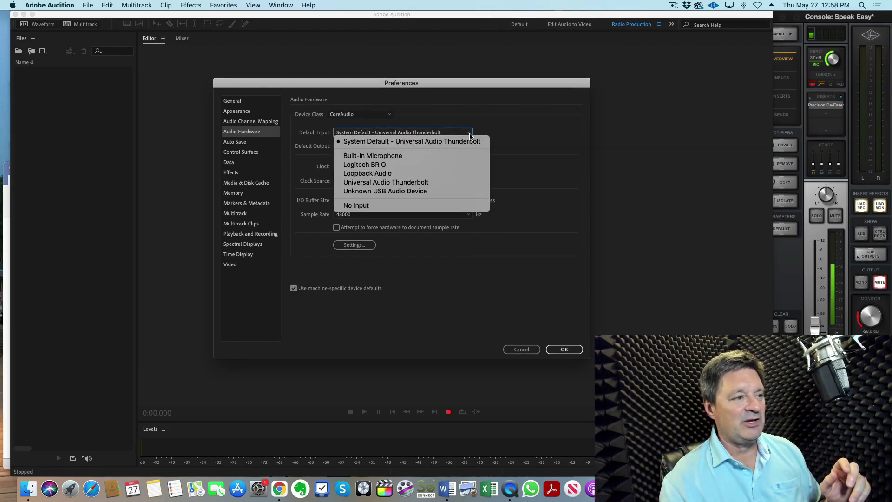
left_click(415, 186)
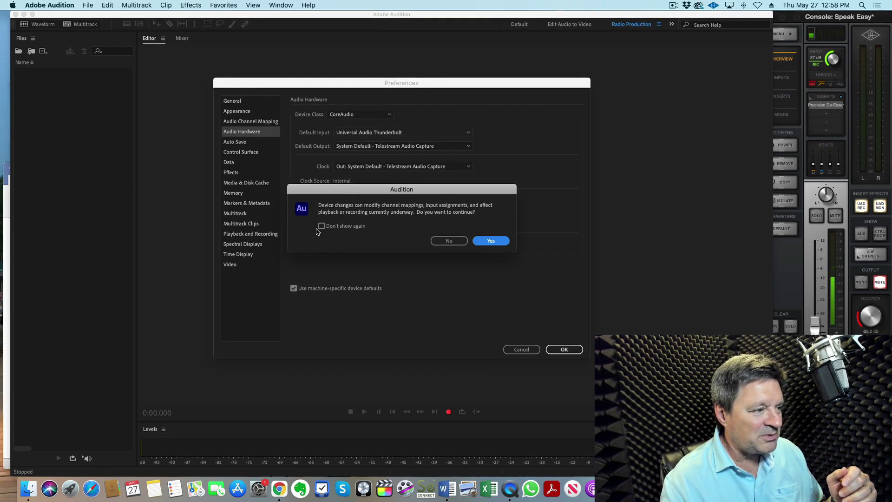
left_click(321, 226)
left_click(480, 246)
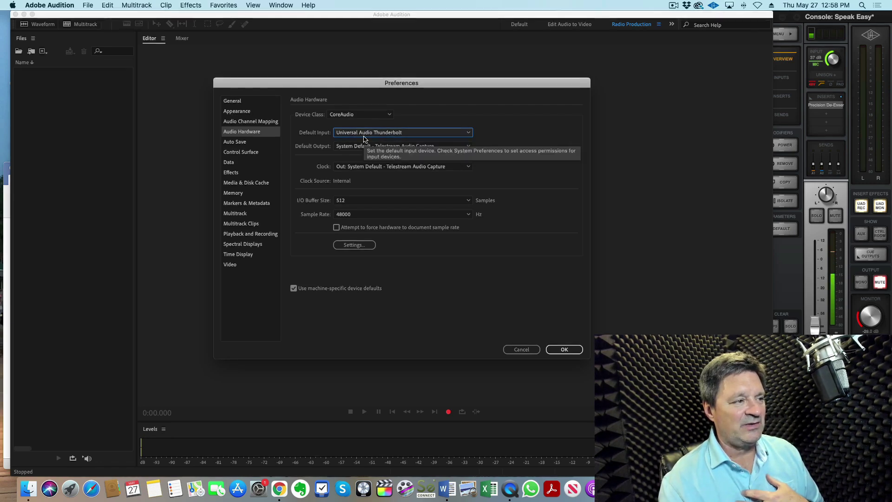
Step: Set the default output to Universal Audio Thunderbolt and apply the audio hardware preferences
left_click(467, 147)
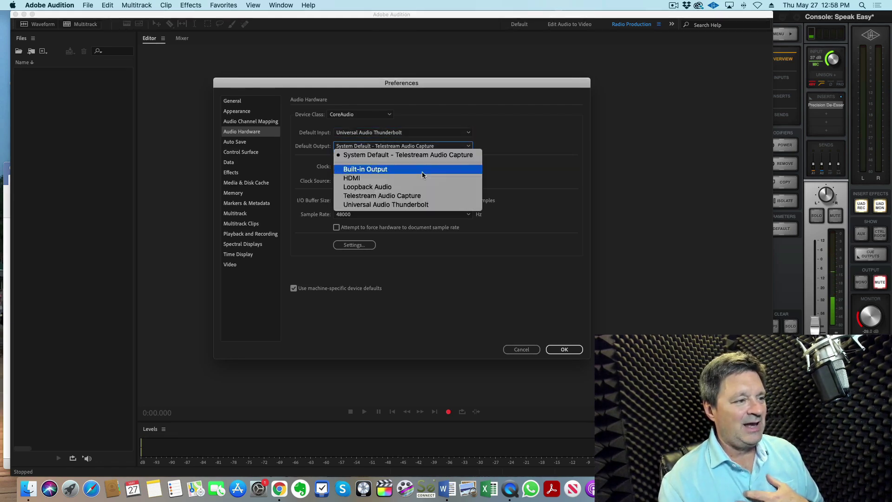
left_click(415, 205)
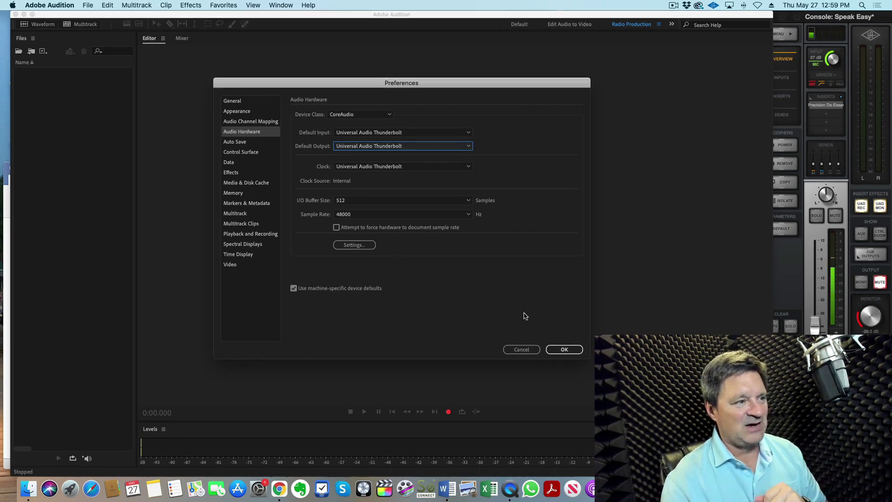
left_click(564, 350)
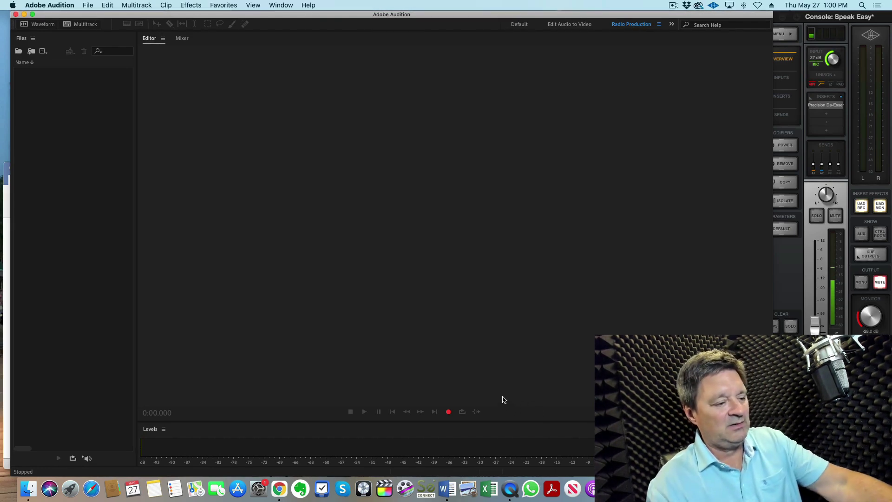
Step: Start recording into a new mono audio file named TEST at 44100 Hz and 16 bits
left_click(448, 412)
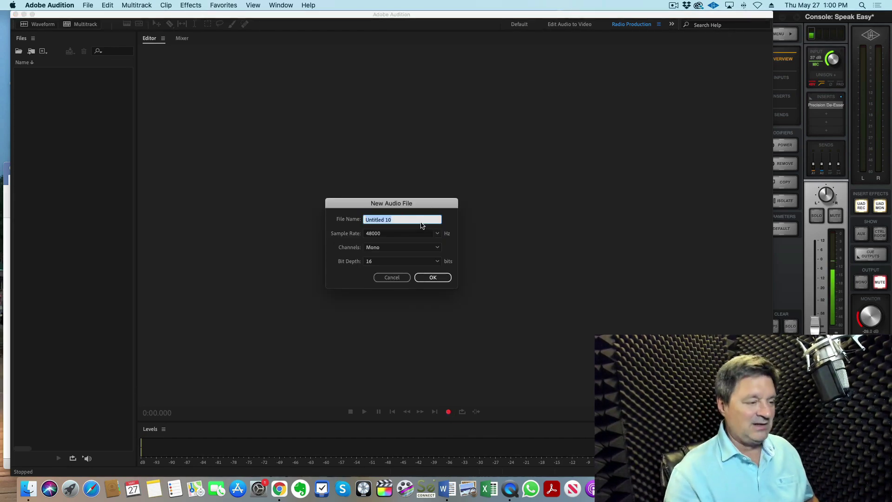
type("TEST")
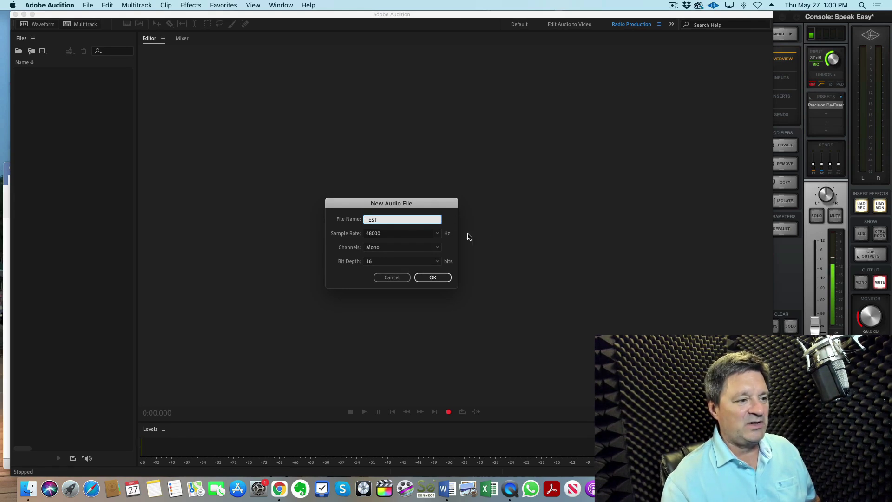
left_click(437, 234)
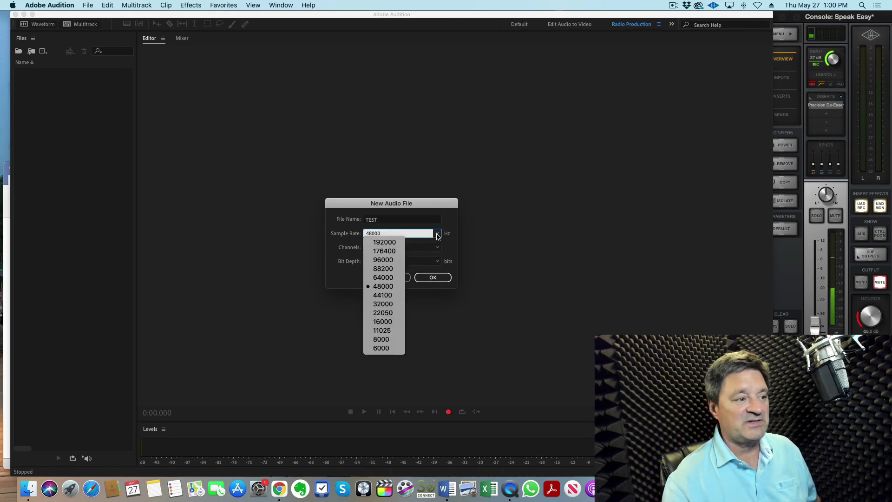
left_click(392, 295)
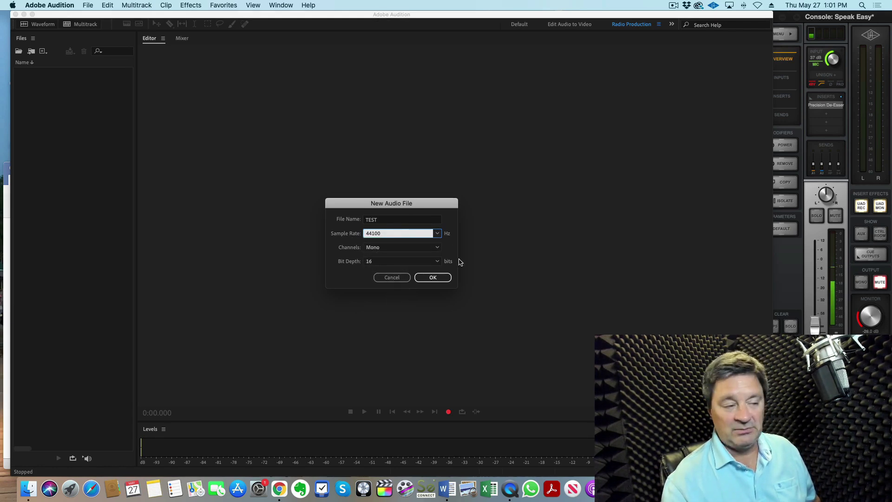
left_click(436, 262)
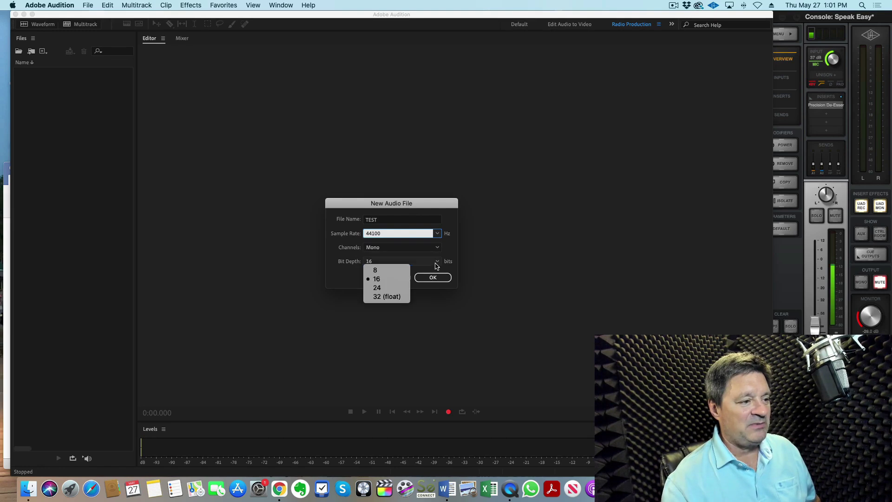
left_click(381, 277)
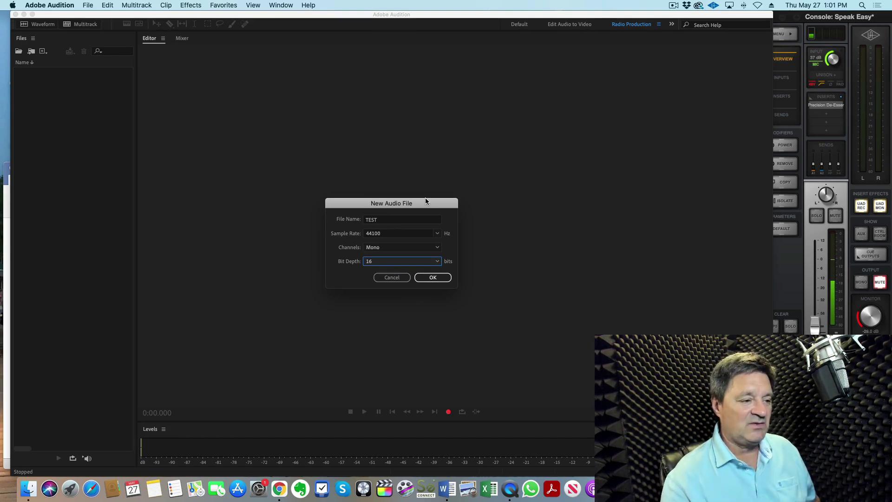
left_click(434, 279)
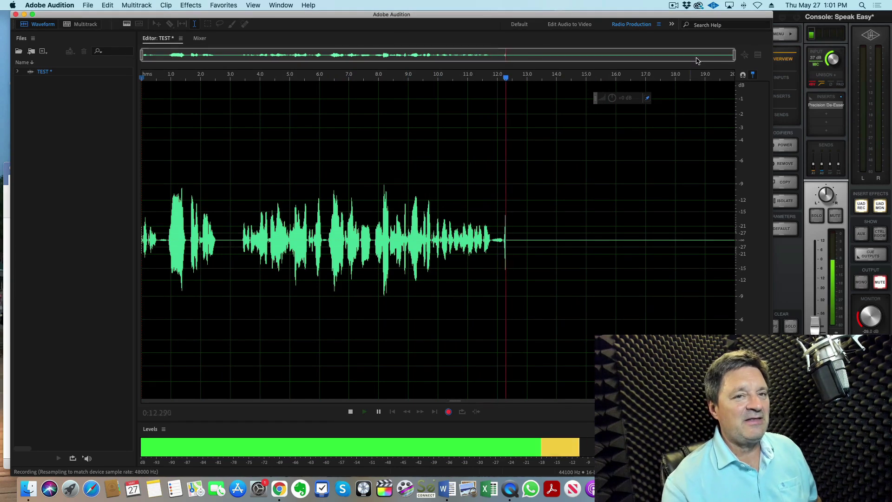
Step: Switch to Console and set the microphone input gain to 36 dB
left_click(874, 21)
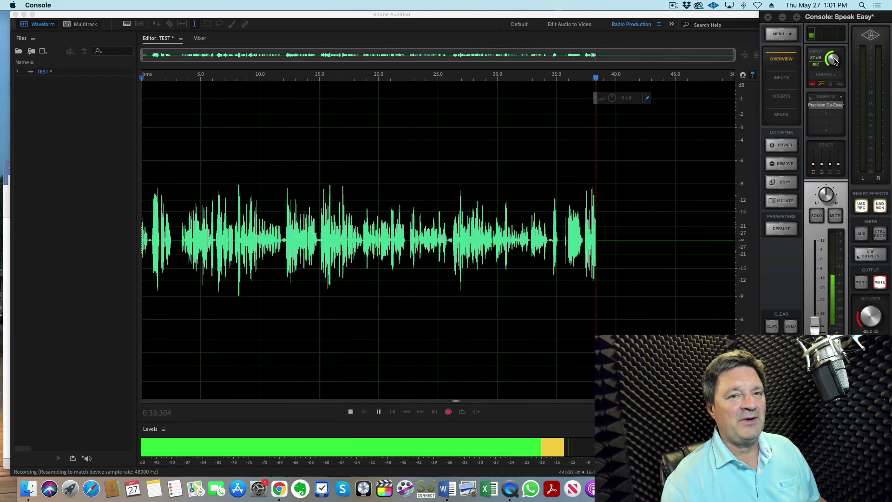
mouse_move(835, 61)
left_mouse_down()
mouse_move(826, 47)
mouse_move(835, 62)
left_mouse_up()
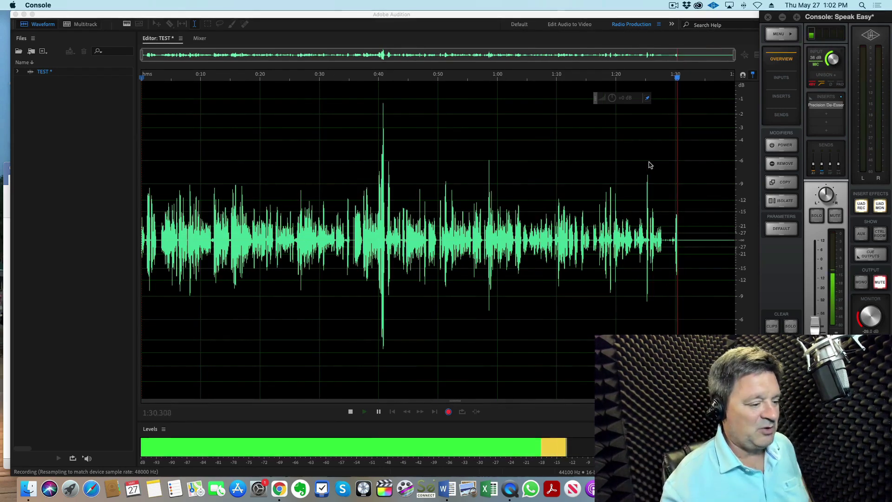
Step: Switch to Word and place the script window over the waveform, leaving the script text unchanged
left_click(447, 488)
left_click_drag(186, 185, 415, 57)
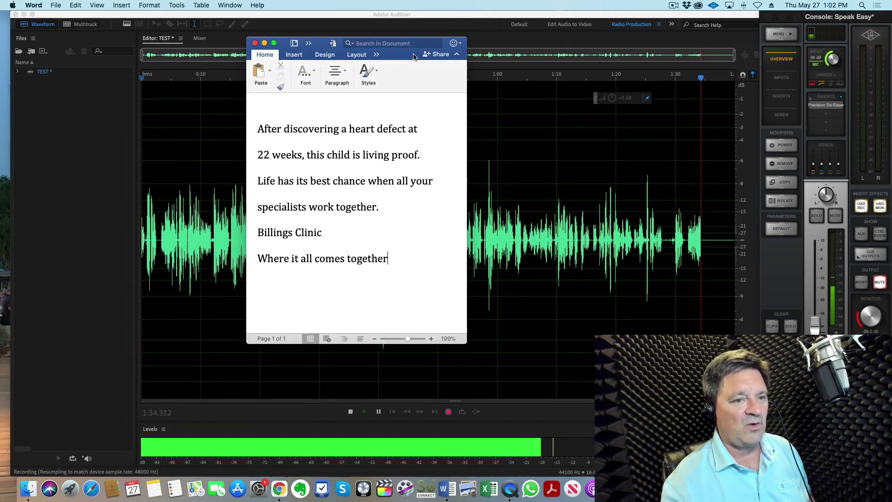
type("!")
key("BackSpace")
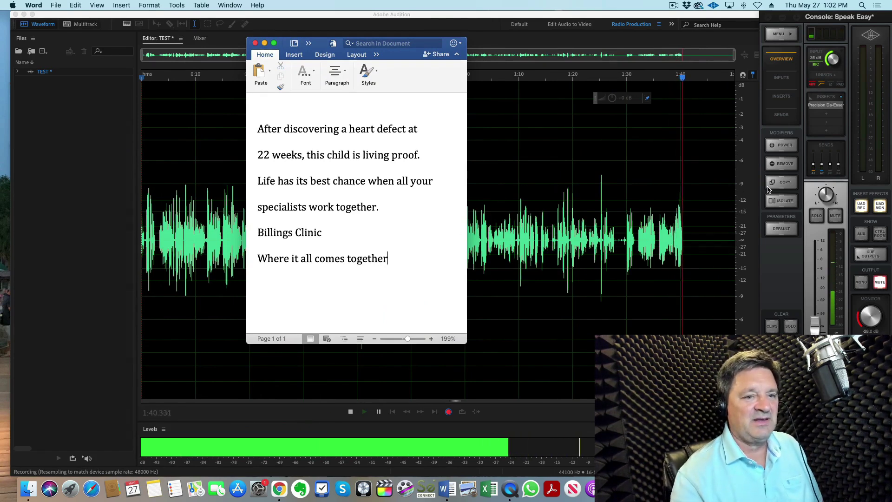
Step: Raise the microphone input gain to 42 dB in Console, and stop the TEST recording in Audition
left_click_drag(833, 59, 837, 44)
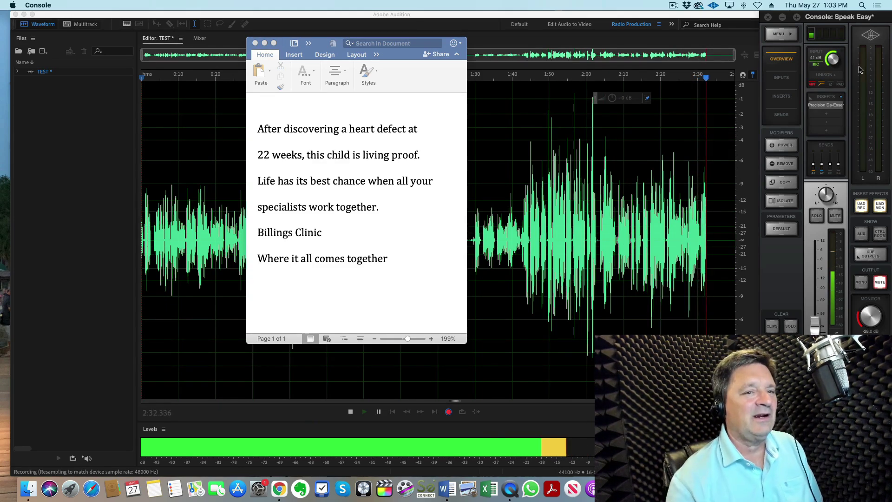
scroll(833, 58, "up", 1)
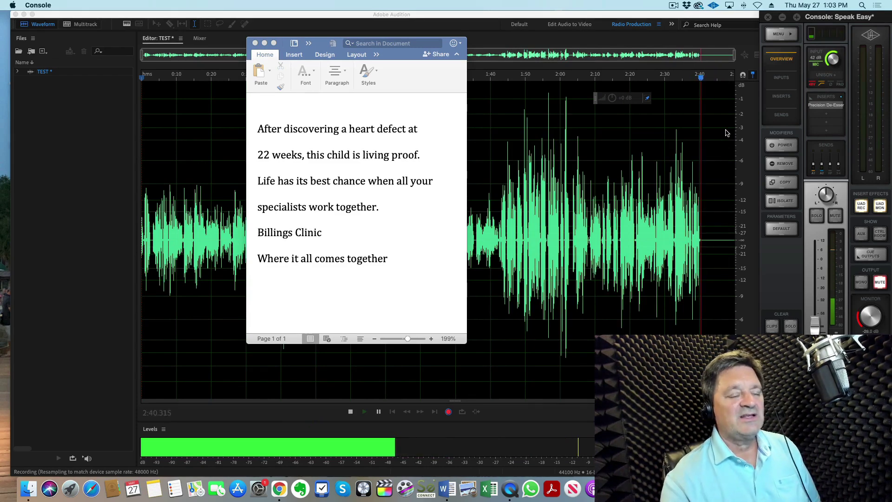
left_click(706, 176)
key("space")
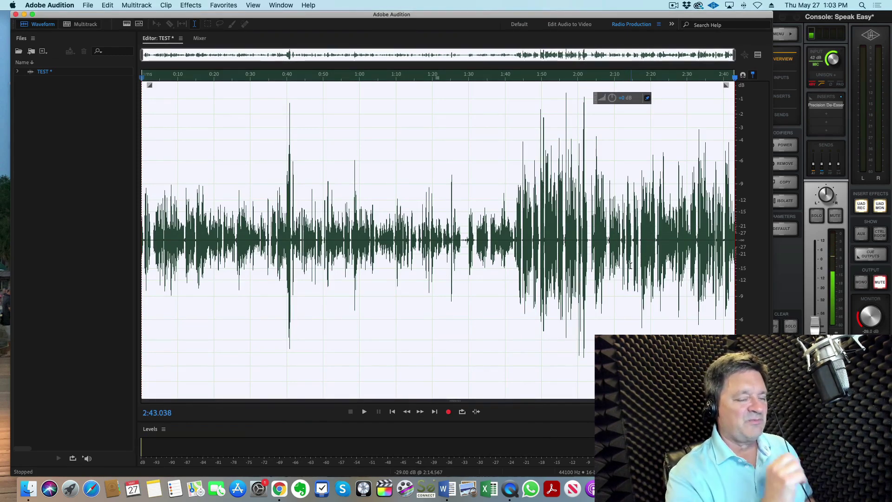
Step: Deselect the waveform and play back the last seconds of the recording, from about 2:40 to its end
scroll(657, 276, "up", 5)
scroll(692, 241, "up", 2)
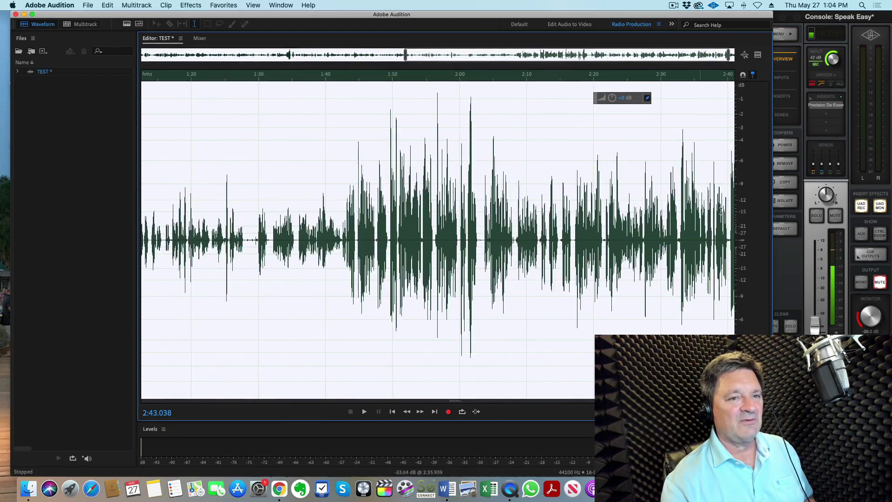
key("super+shift+a")
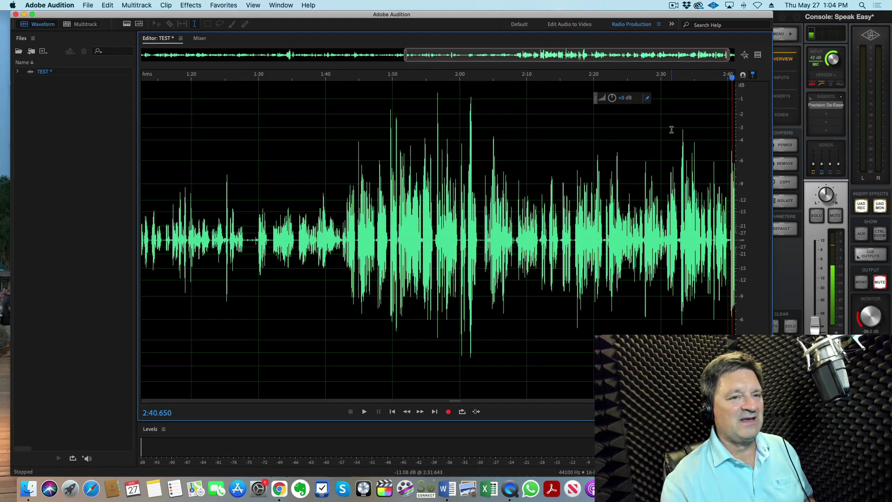
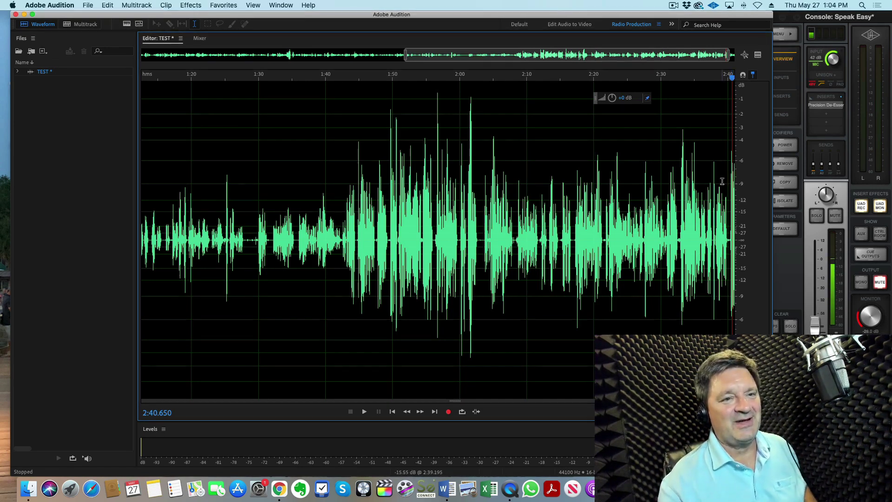
scroll(722, 181, "up", 3)
left_click_drag(701, 57, 710, 58)
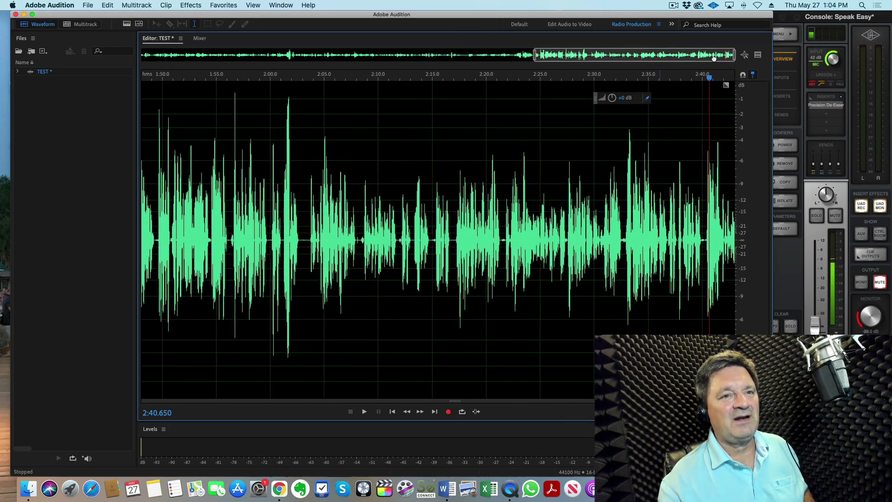
key("space")
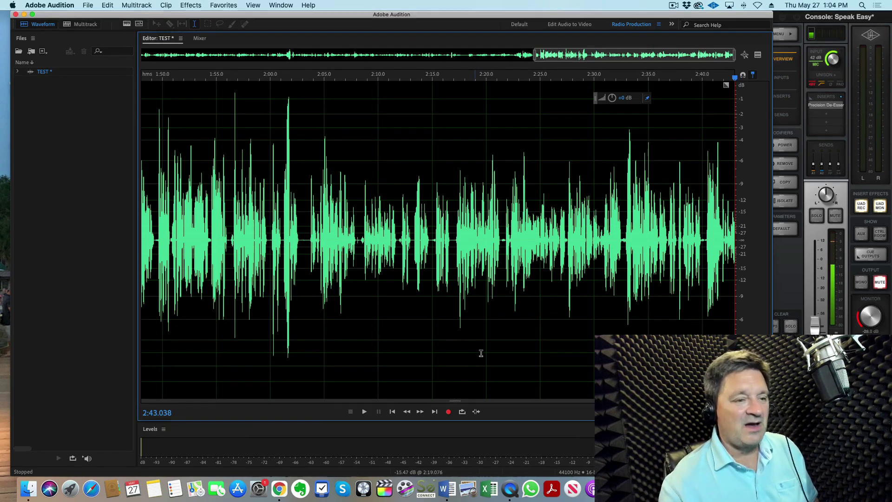
Step: Delete all the recorded audio from the TEST file
scroll(434, 76, "left", 5)
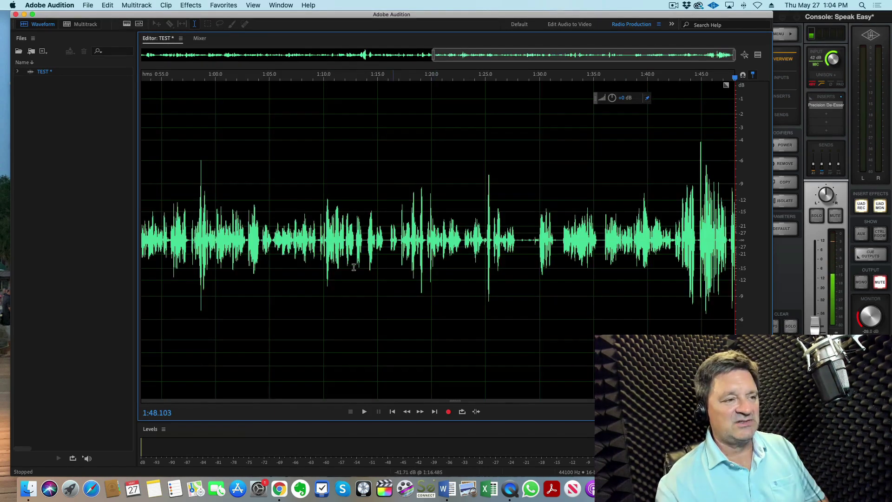
double_click(514, 308)
key("Delete")
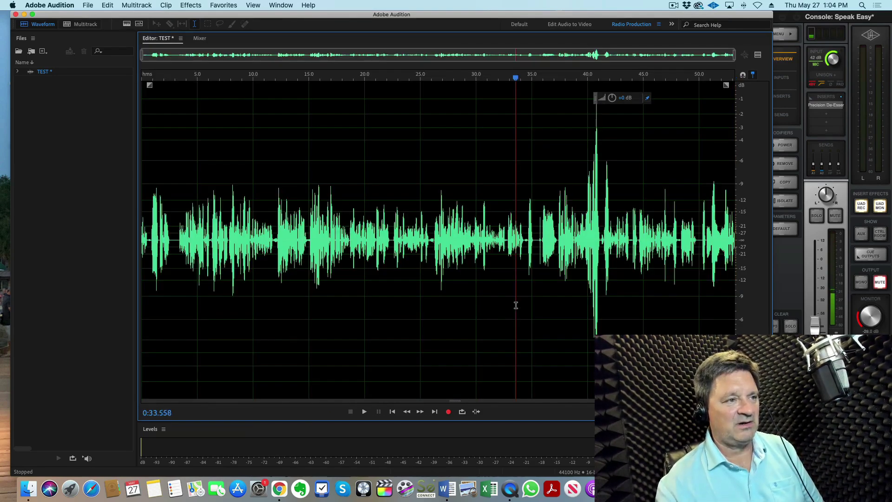
double_click(514, 306)
key("Delete")
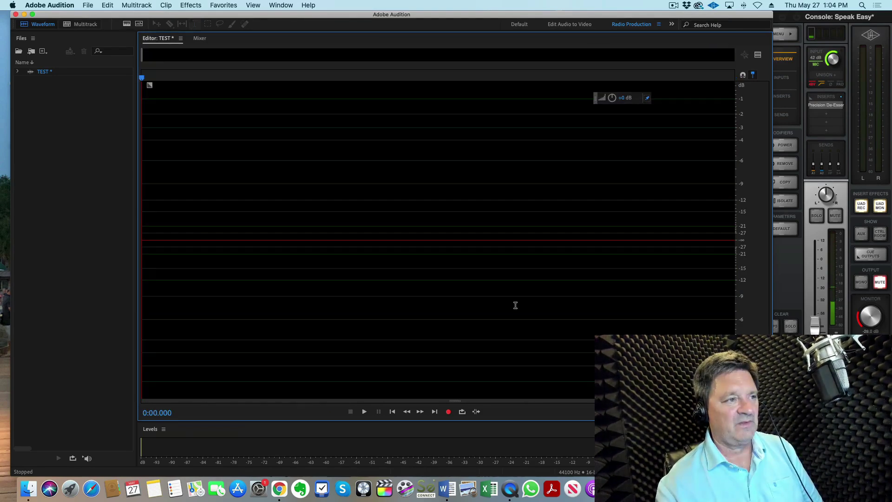
Step: Start recording into the empty TEST file, and switch to Word to bring the script in front of the waveform
left_click(448, 411)
left_click(445, 488)
key("BackSpace")
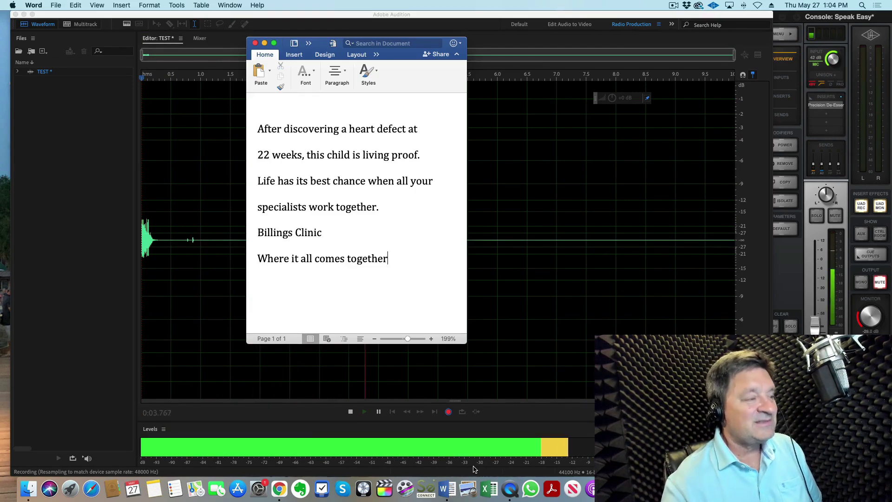
type("!")
key("BackSpace")
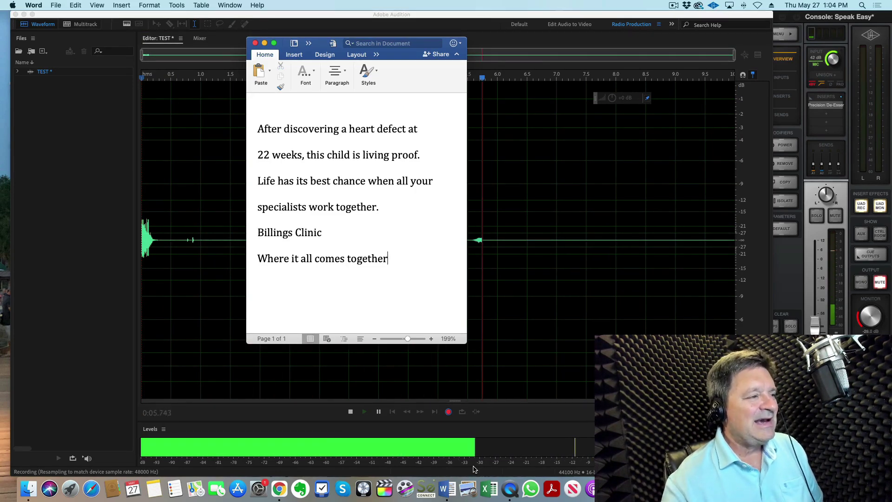
type("!")
key("BackSpace")
type("!")
key("BackSpace")
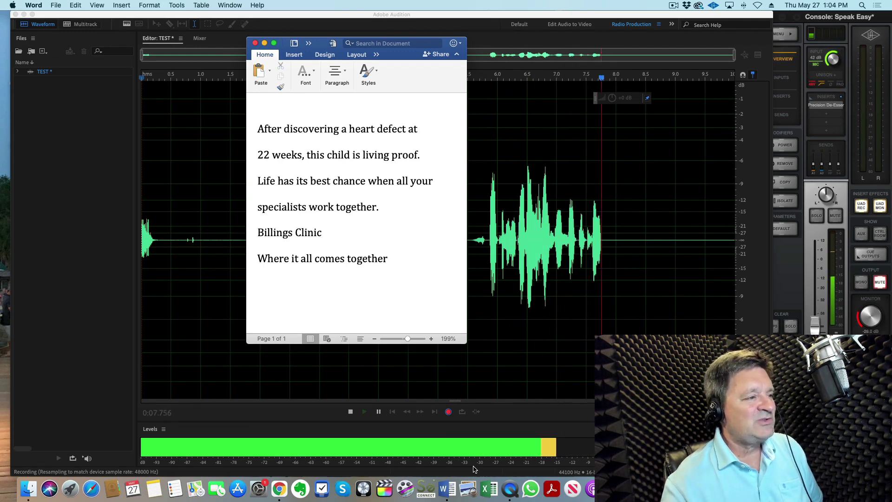
type("!")
key("BackSpace")
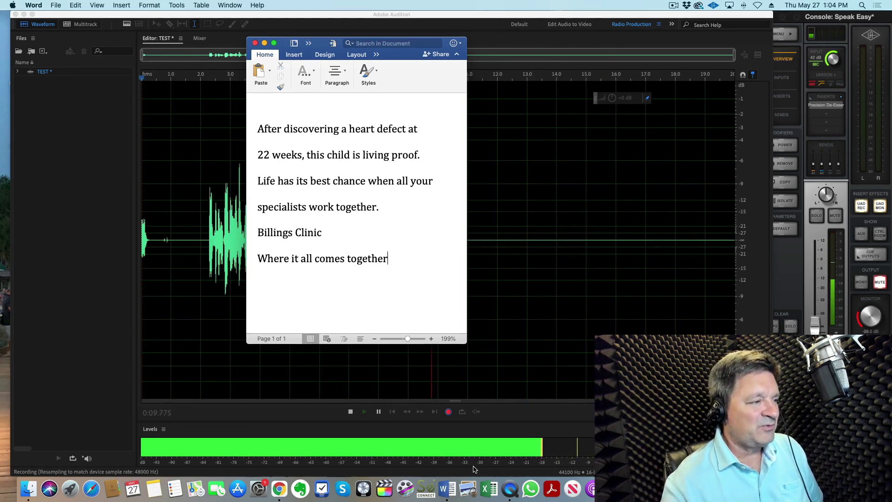
type("!")
key("BackSpace")
type("!")
key("BackSpace")
type("!")
key("BackSpace")
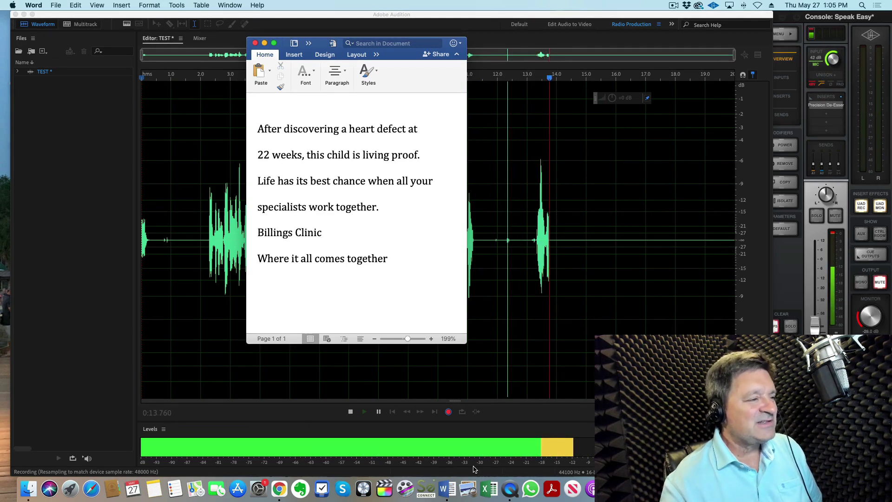
type("!")
key("BackSpace")
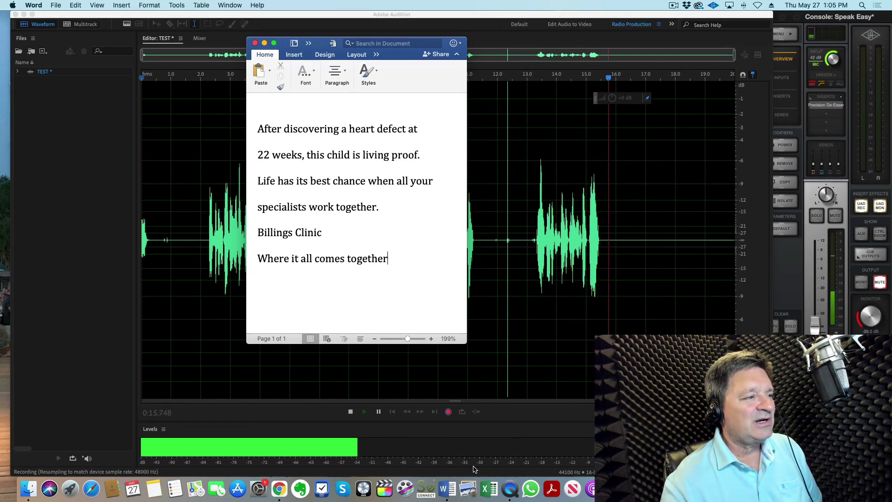
type("!")
key("BackSpace")
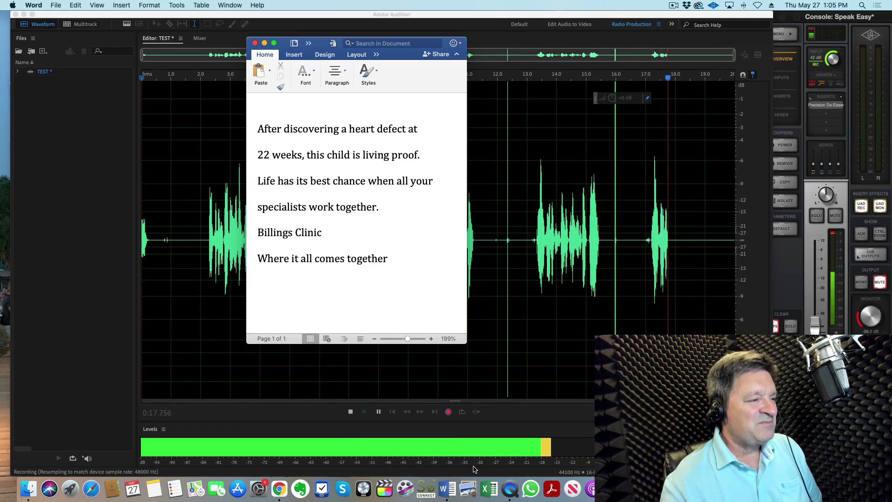
type("!")
key("BackSpace")
type("!")
key("BackSpace")
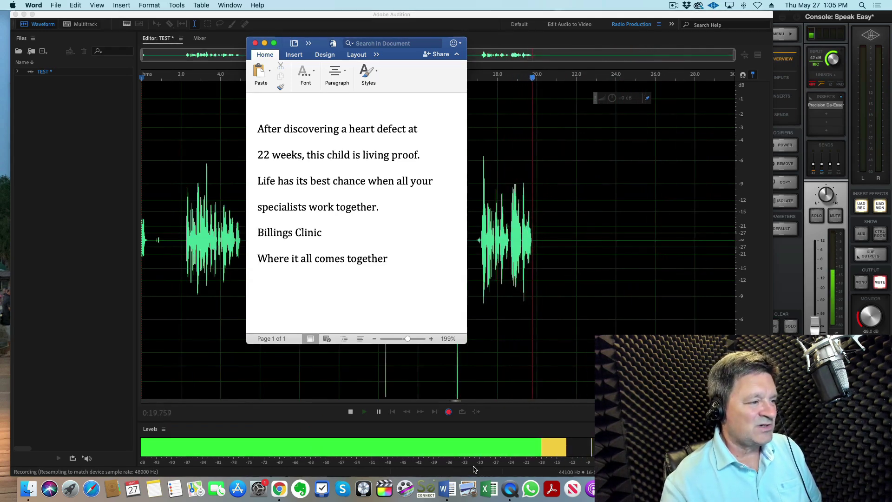
type("!")
key("BackSpace")
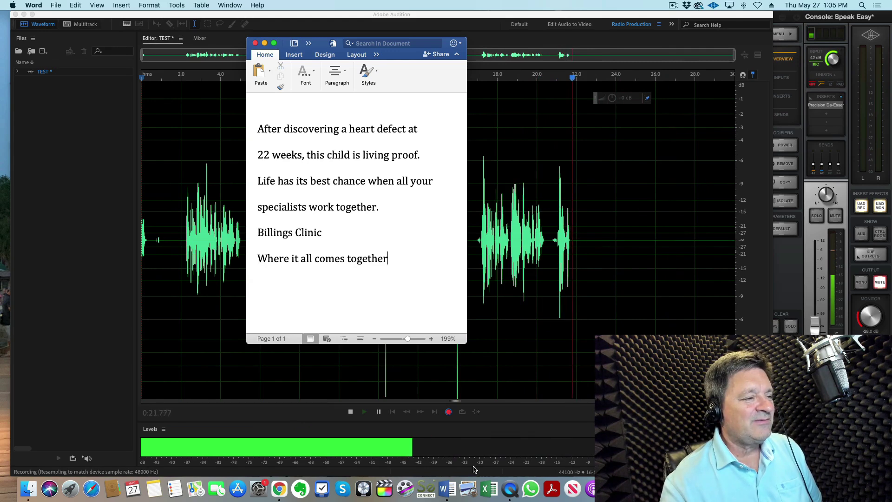
type("!")
key("BackSpace")
type("!")
key("BackSpace")
type("!")
key("BackSpace")
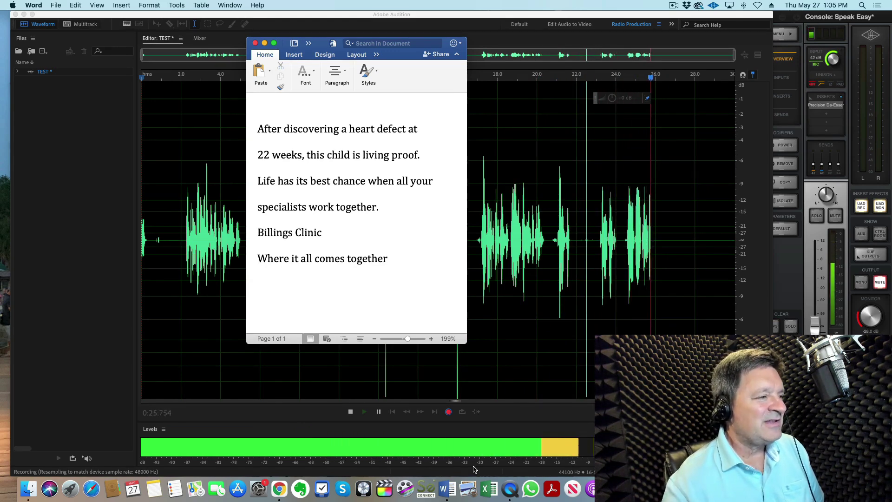
type("!")
key("BackSpace")
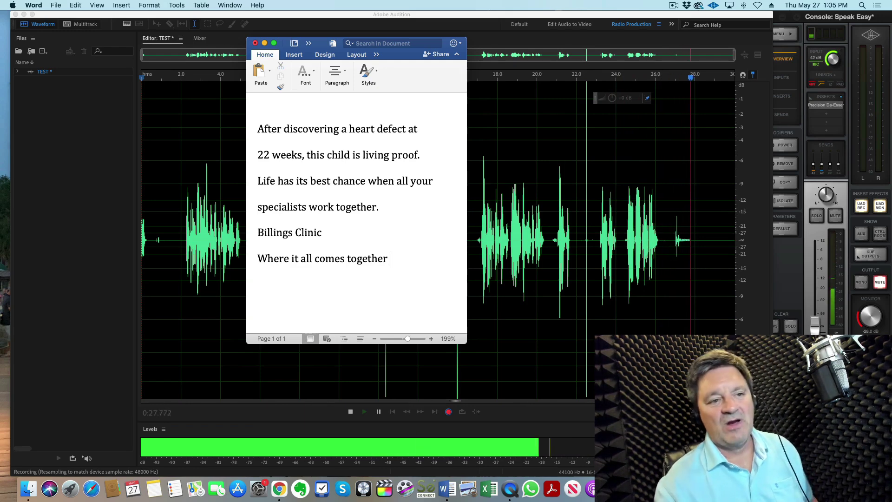
Step: Return to Audition and stop the recording at about 28 seconds
left_click(683, 315)
key("space")
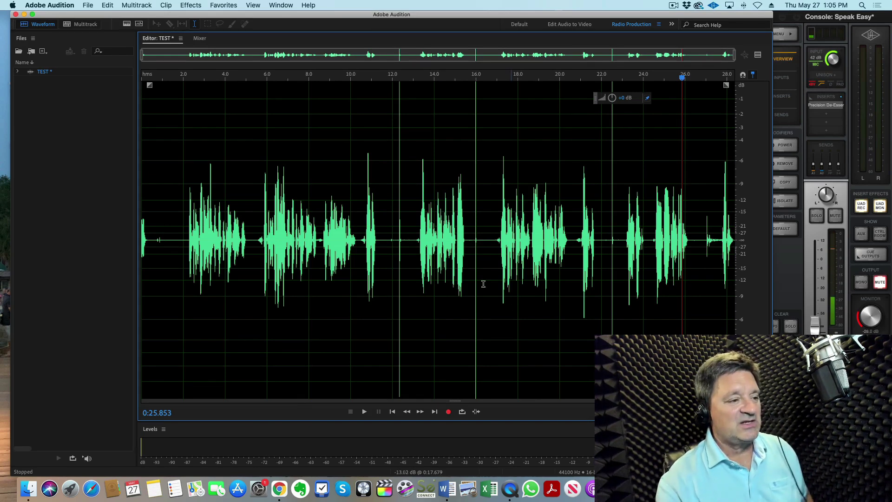
Step: Locate the start of the first phrase by playback and delete everything before it, about the first 1.9 seconds
left_click(292, 277)
key("space")
key("space")
left_click(179, 268)
key("space")
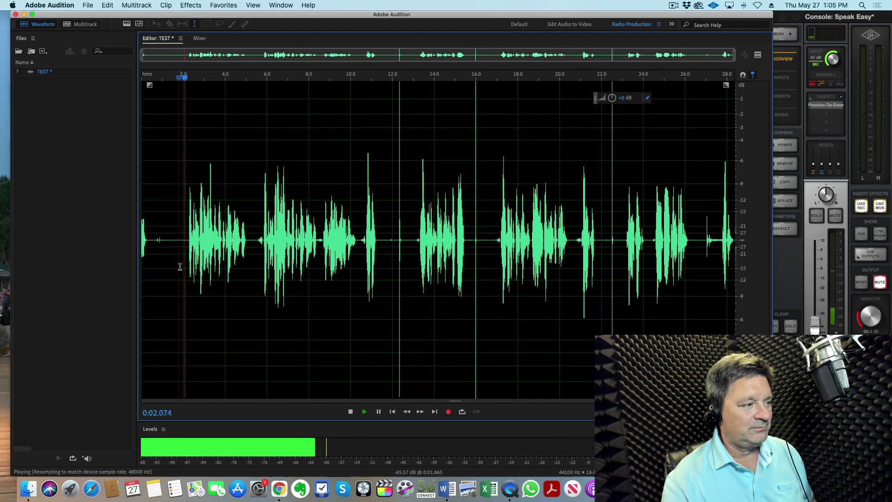
key("space")
left_click_drag(181, 268, 32, 283)
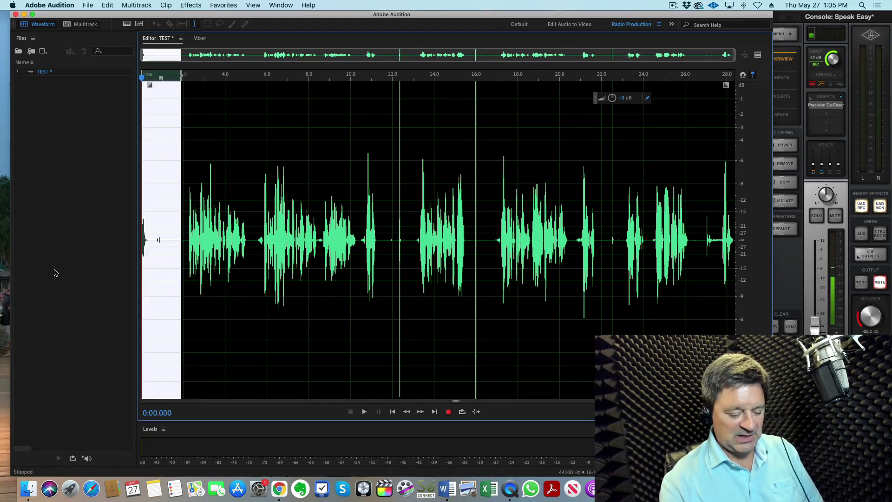
key("Delete")
Step: Listen to the opening of the recording and delete its first take, from about 0.3 to 3.9 seconds
key("space")
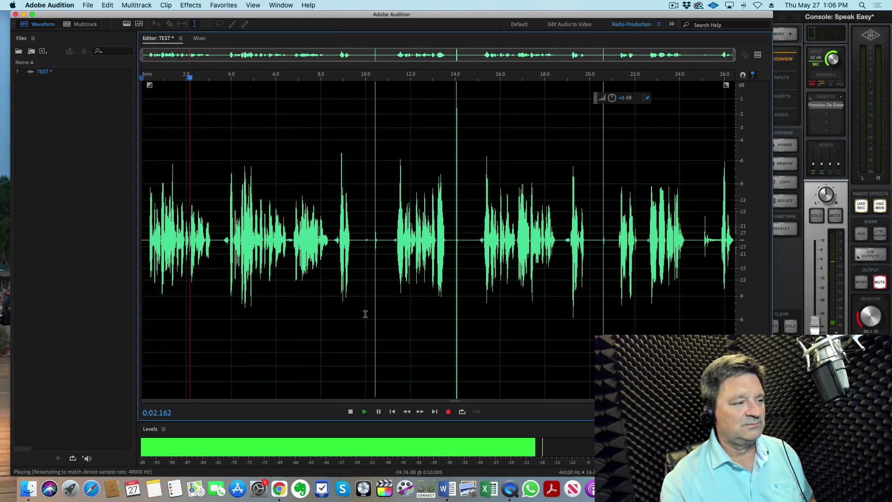
scroll(145, 251, "up", 2)
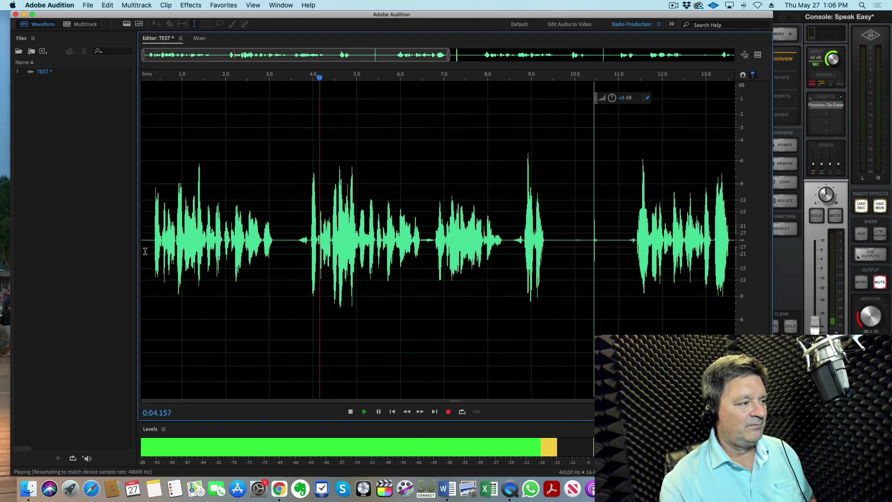
key("space")
left_click_drag(152, 251, 307, 253)
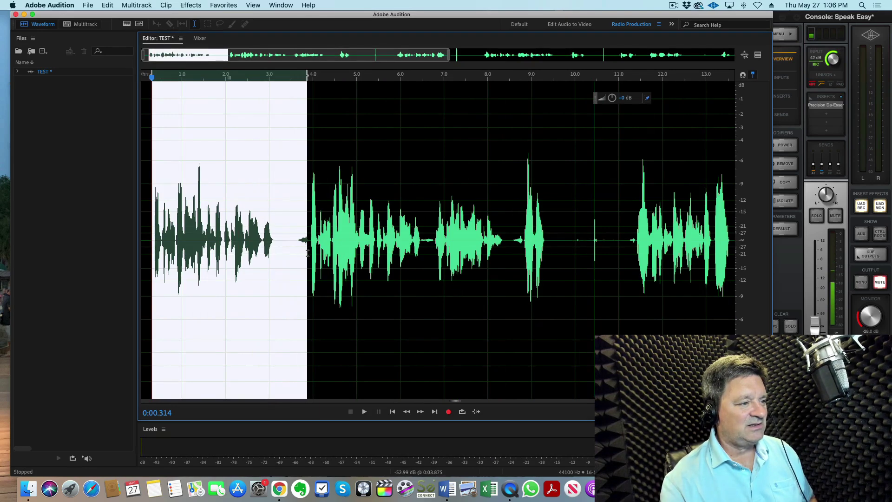
key("super+shift+a")
Step: Play back the recording to find the bad takes in the middle, and delete the passage from about 5.2 to 11.7 seconds
key("space")
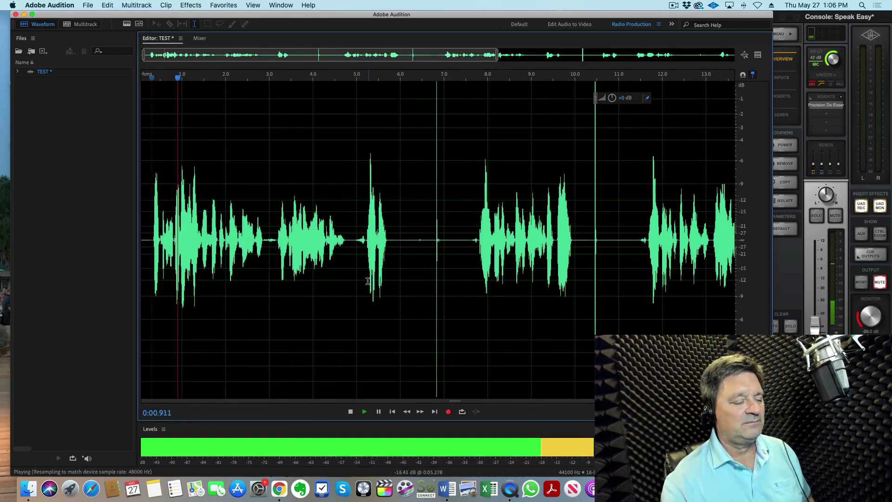
scroll(366, 283, "down", 1)
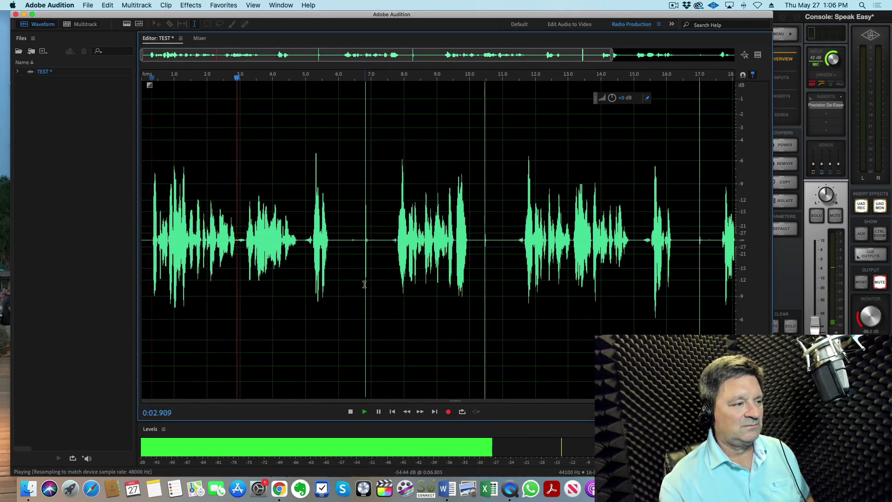
scroll(344, 270, "up", 2)
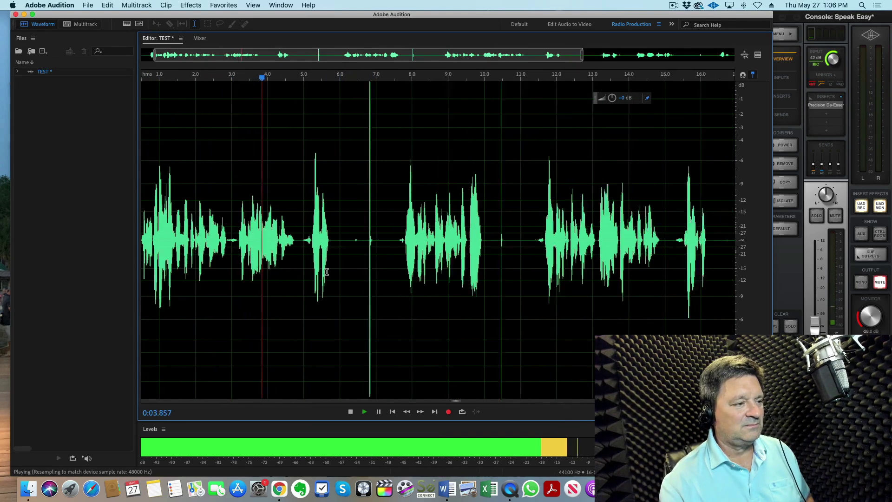
left_click(308, 245)
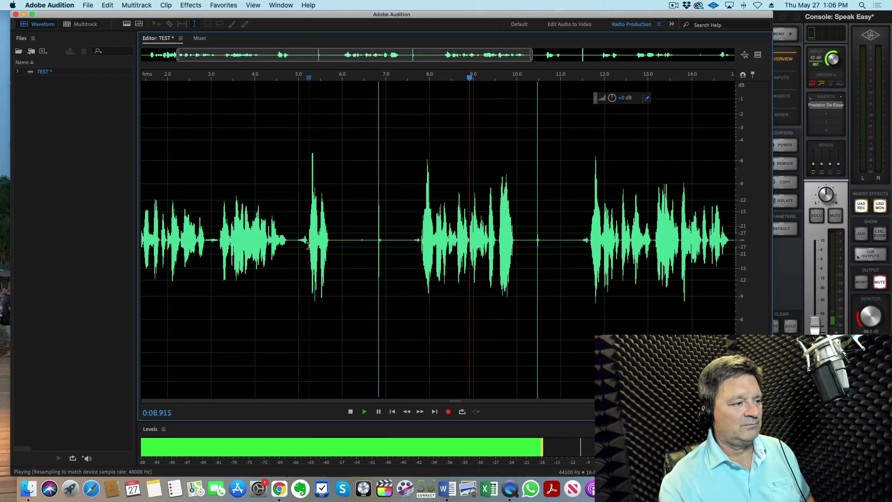
scroll(308, 246, "up", 1)
scroll(307, 246, "down", 1)
key("space")
scroll(310, 250, "up", 1)
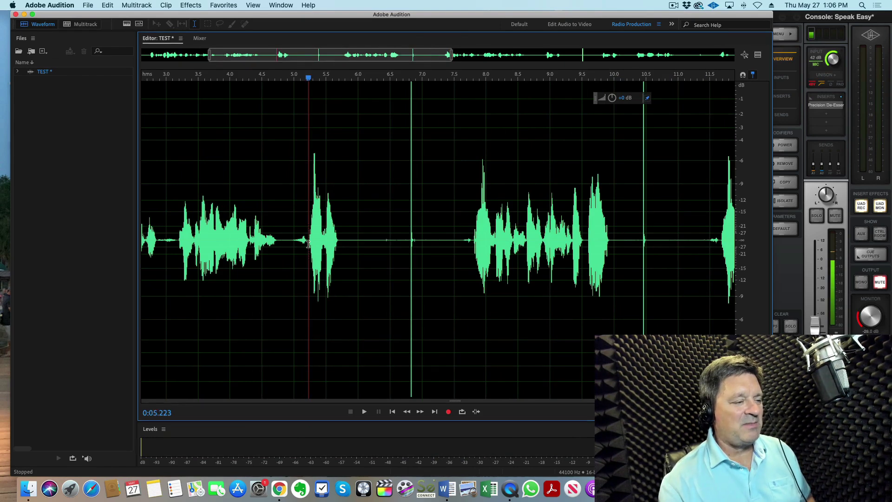
left_click_drag(309, 245, 719, 329)
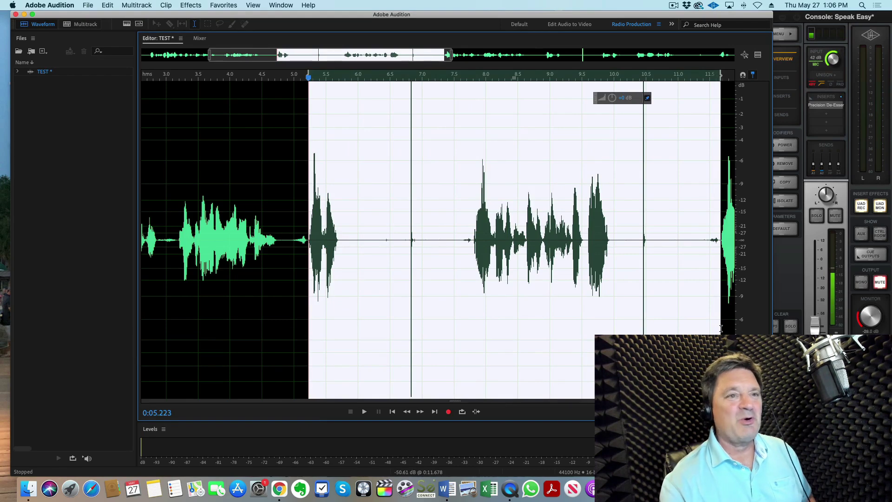
scroll(495, 245, "down", 1)
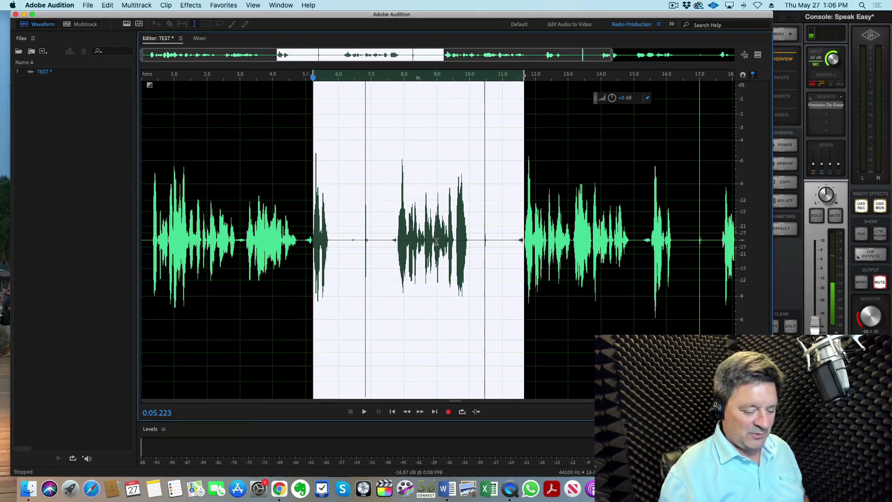
scroll(534, 154, "up", 5)
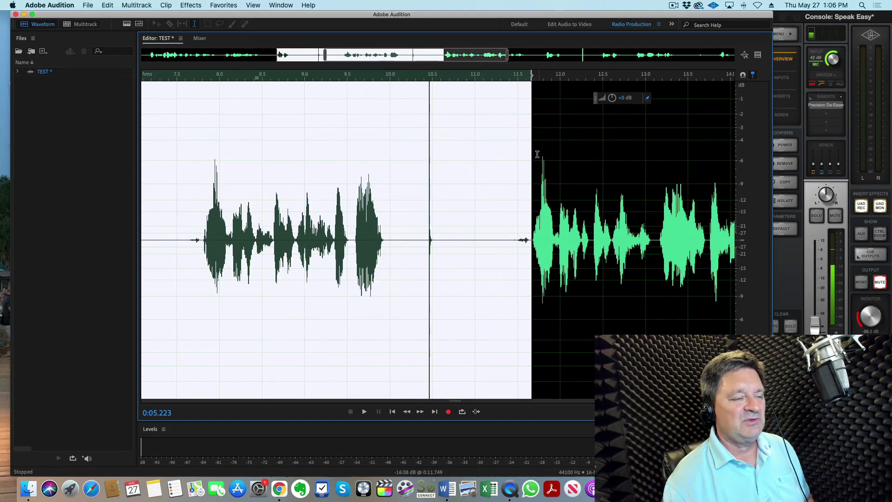
scroll(532, 189, "down", 3)
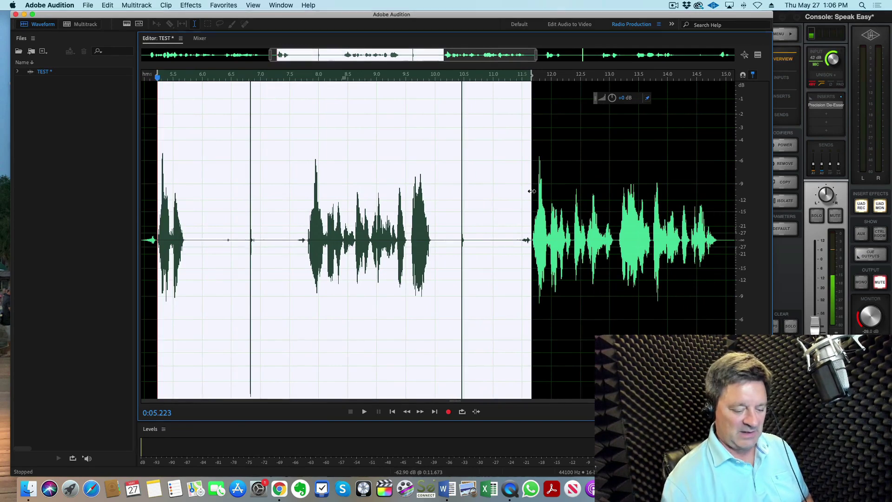
key("Delete")
Step: Check the new join by playing from about 4 seconds, and delete the unwanted take from about 9.1 to 11.2 seconds
scroll(571, 260, "down", 1)
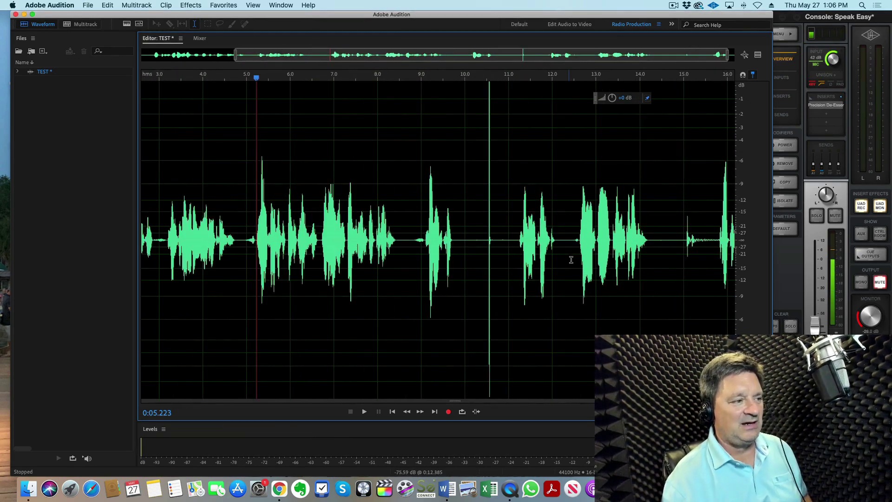
left_click(202, 273)
key("space")
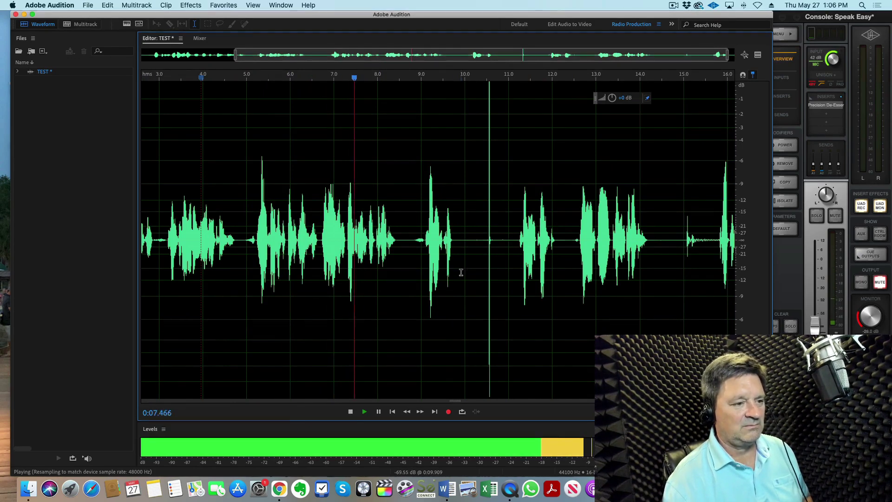
scroll(461, 273, "up", 1)
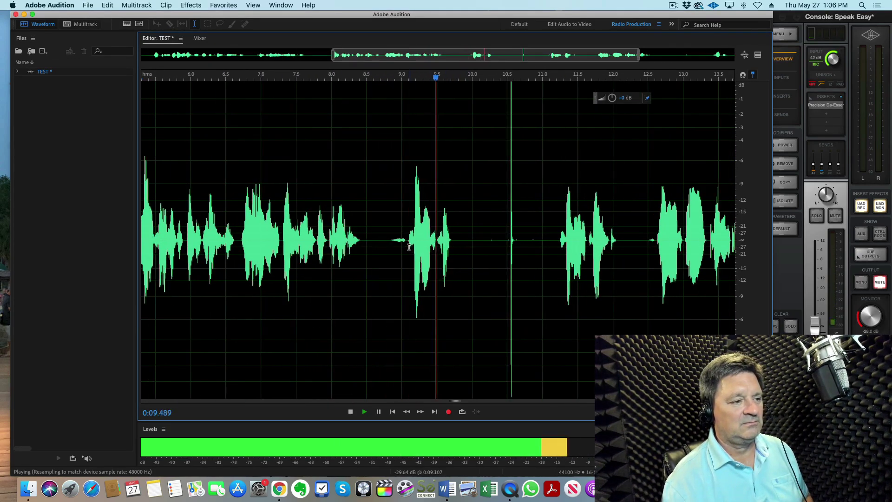
left_click_drag(408, 247, 558, 269)
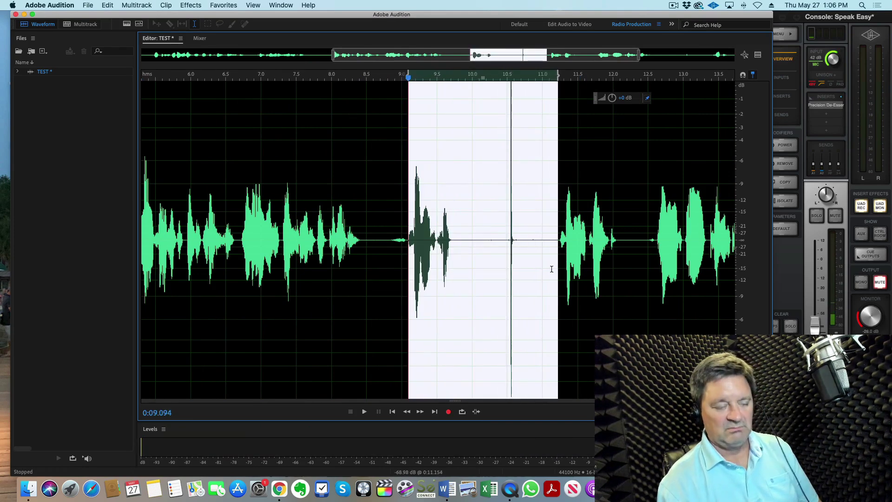
key("Delete")
Step: Play through the last phrase, delete everything after about 12.5 seconds, and show the whole waveform
key("space")
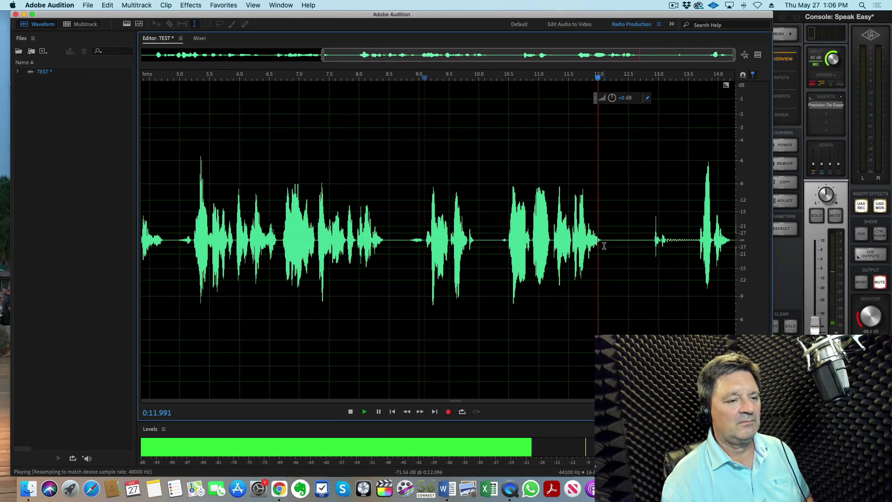
left_click_drag(628, 253, 891, 262)
key("Delete")
key("backslash")
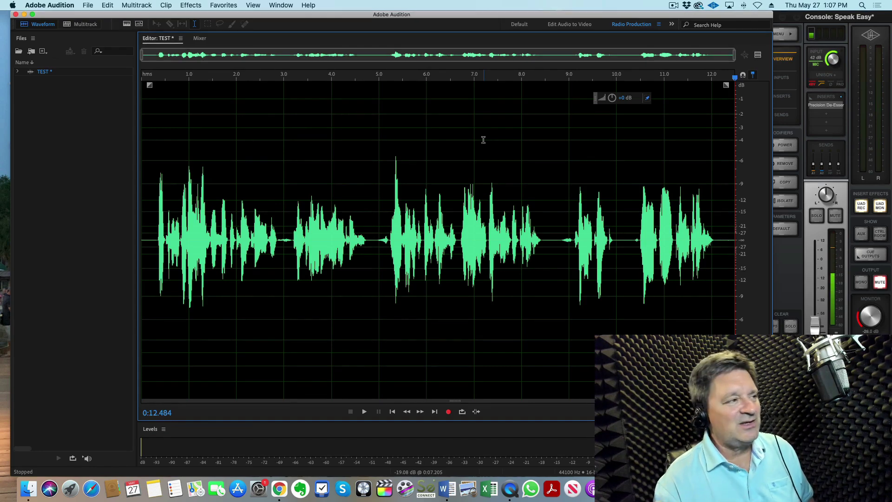
Step: Inspect the edited waveform and play it back from just before the first word, at about 0.4 seconds
left_click(299, 131)
scroll(405, 310, "up", 3)
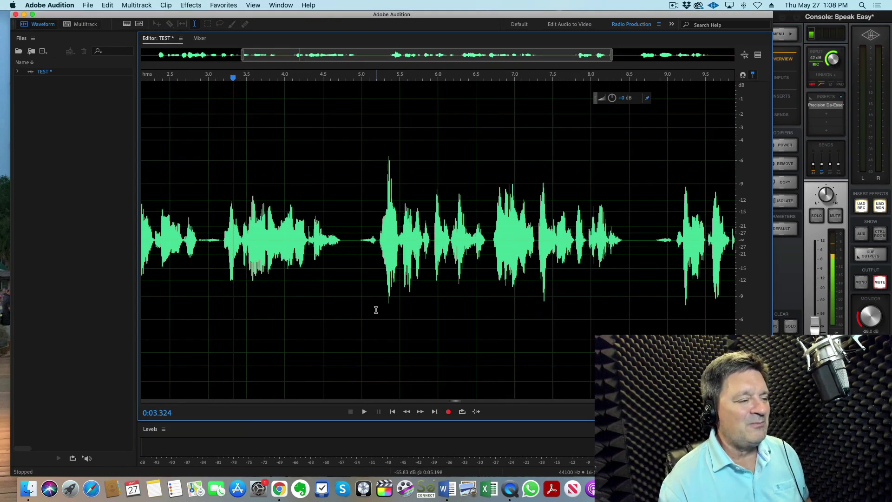
scroll(383, 283, "up", 2)
scroll(380, 305, "down", 5)
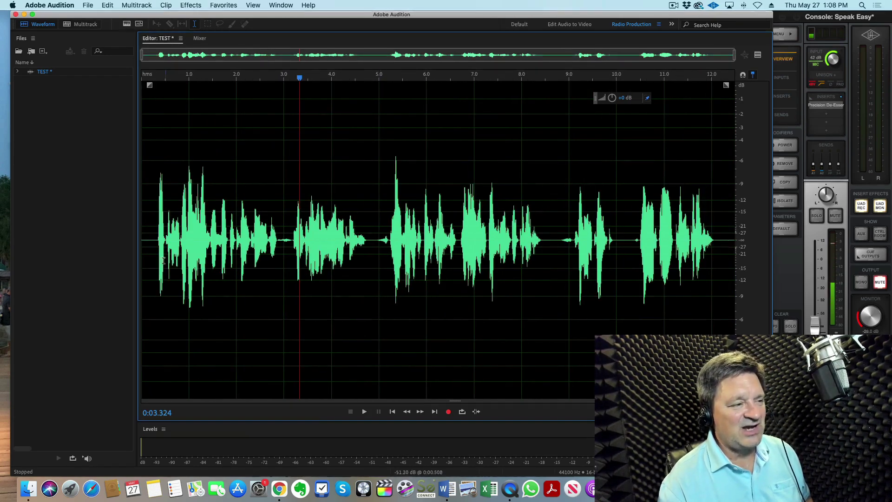
left_click(160, 256)
key("space")
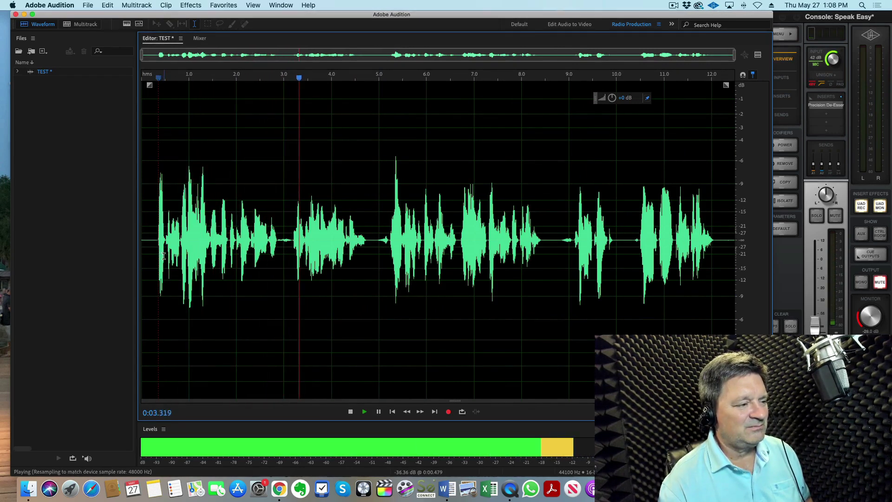
Step: Stop playback, apply the Click/Pop Eliminator with the (Default) preset to the whole recording, and play the result from the start
key("space")
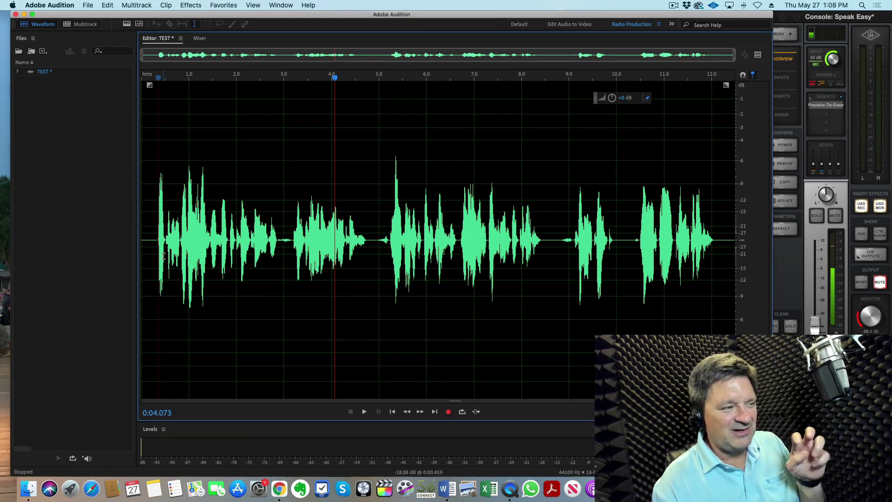
left_click(194, 6)
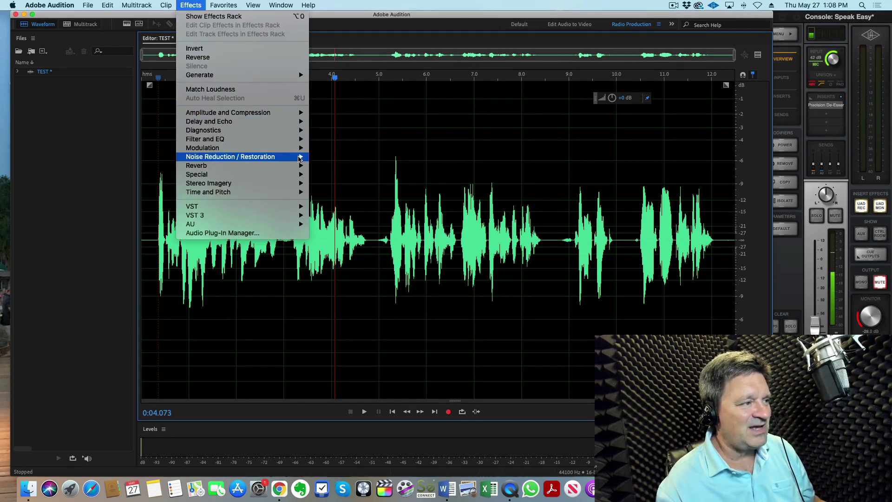
mouse_move(298, 158)
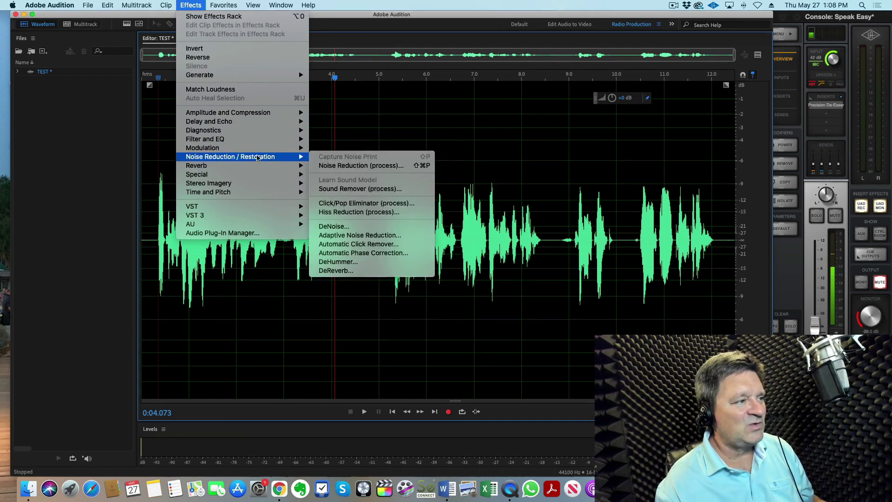
left_click(374, 203)
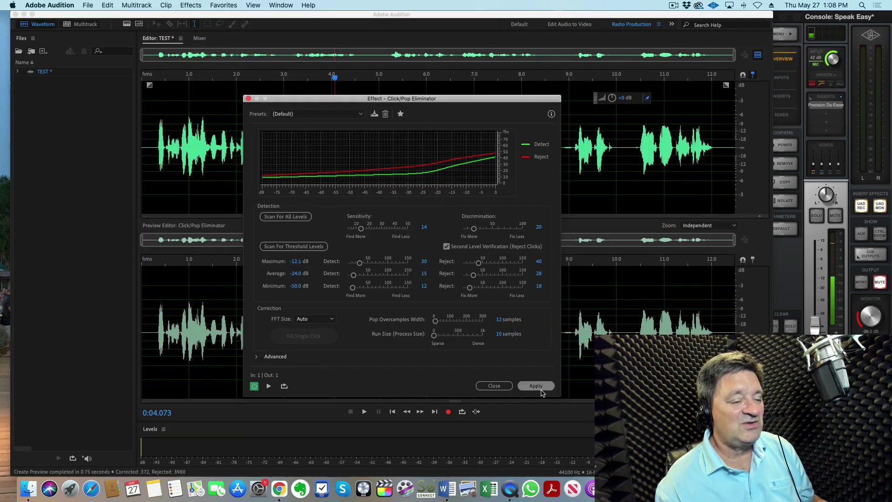
left_click(536, 386)
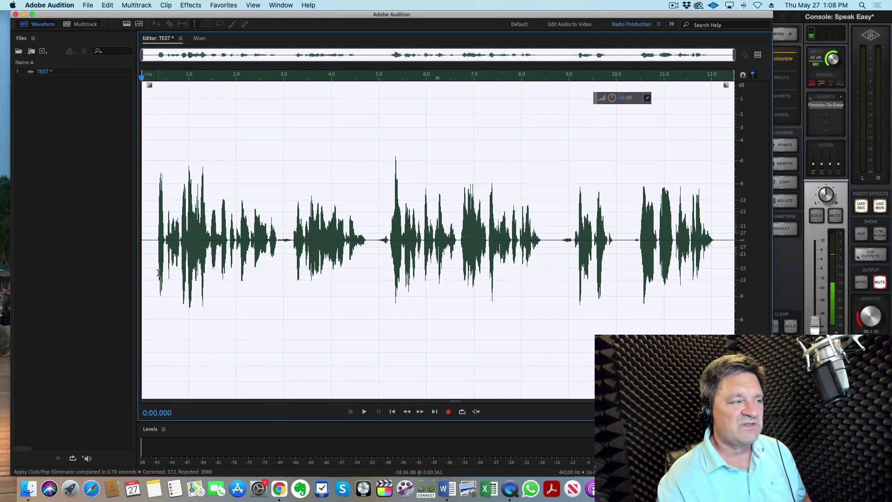
key("space")
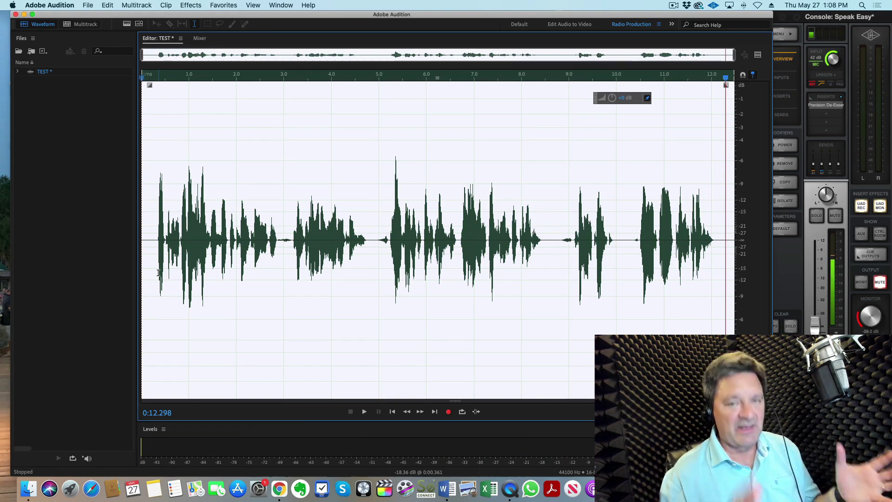
left_click(224, 301)
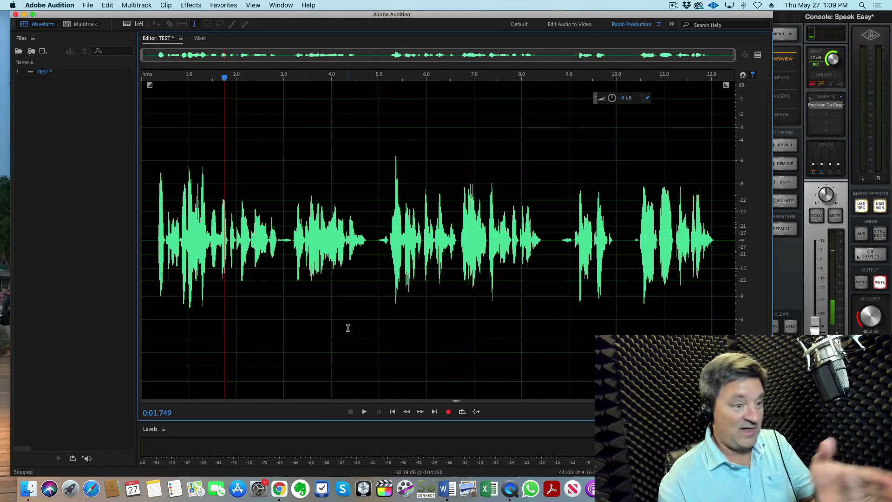
Step: Save the edited recording as TEST.wav in the Downloads folder, using the Wave PCM format
left_click(88, 5)
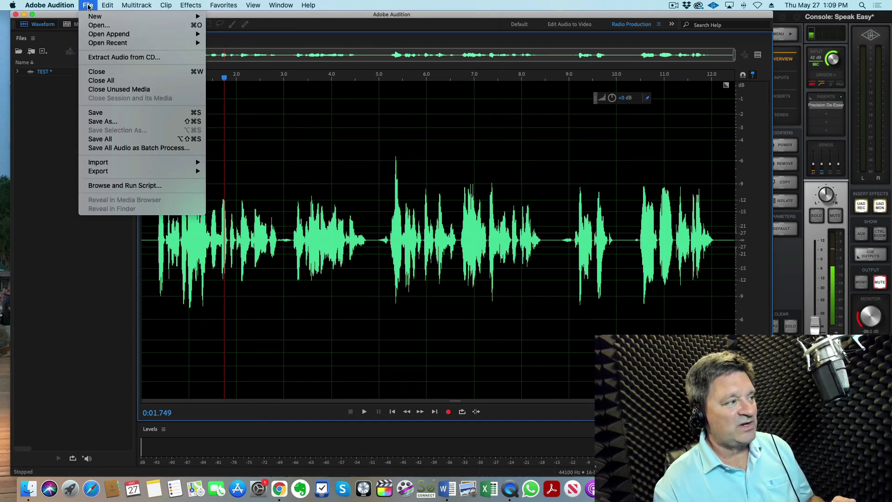
left_click(91, 9)
left_click(91, 9)
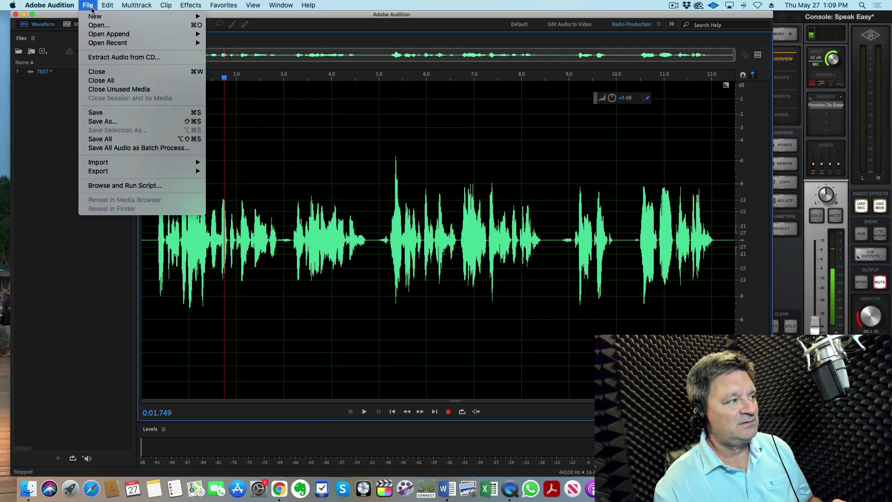
left_click(102, 120)
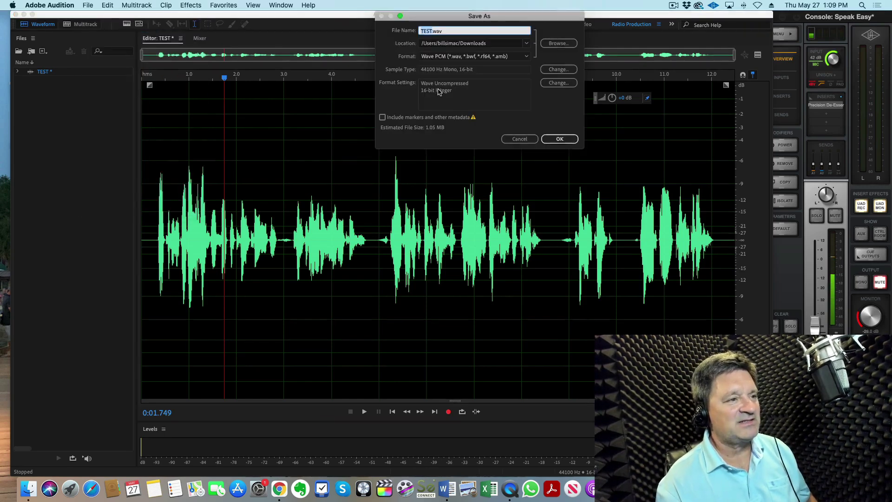
left_click(527, 57)
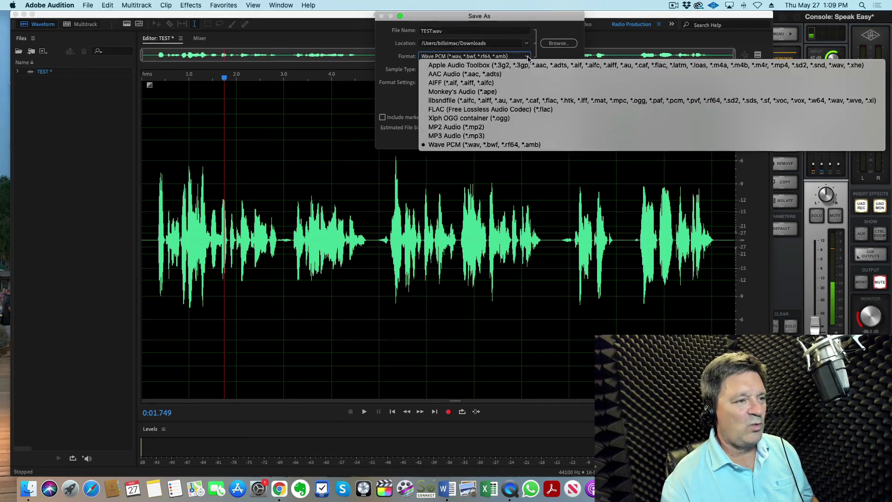
left_click(482, 135)
left_click(474, 57)
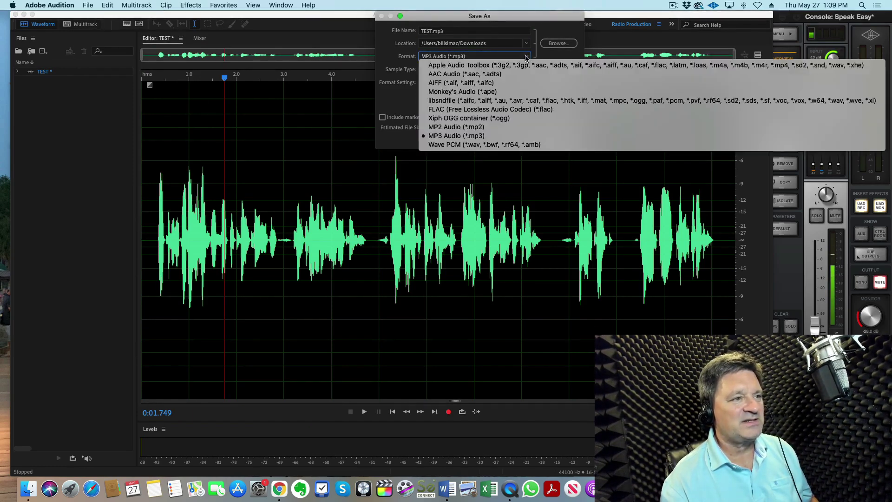
left_click(454, 146)
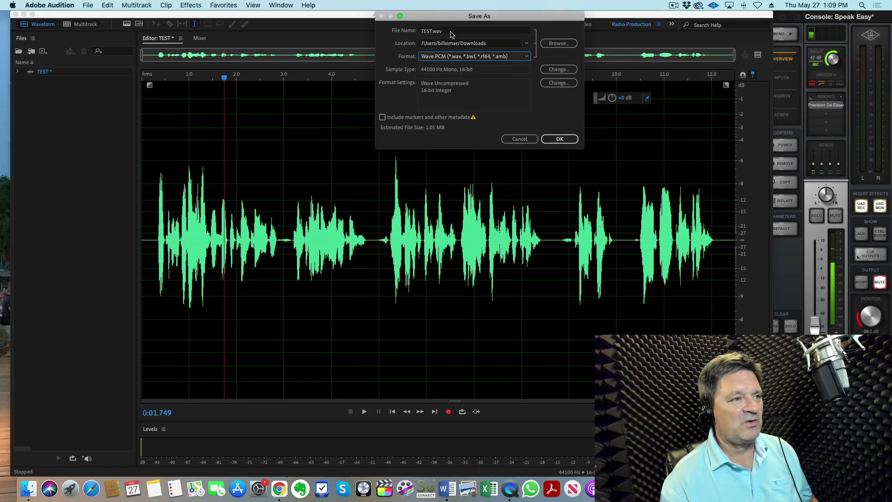
left_click(560, 139)
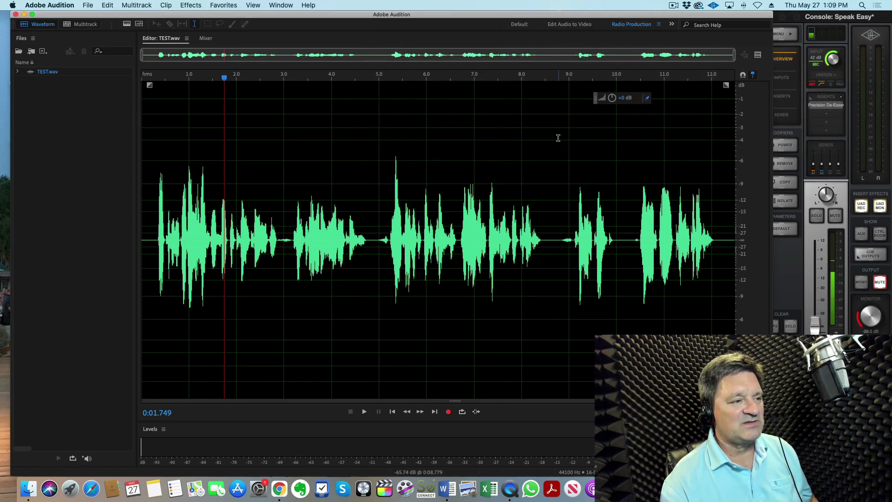
Step: Save the recording again as TEST.mp3 in the Downloads folder, using the MP3 Audio format
left_click(88, 5)
left_click(102, 121)
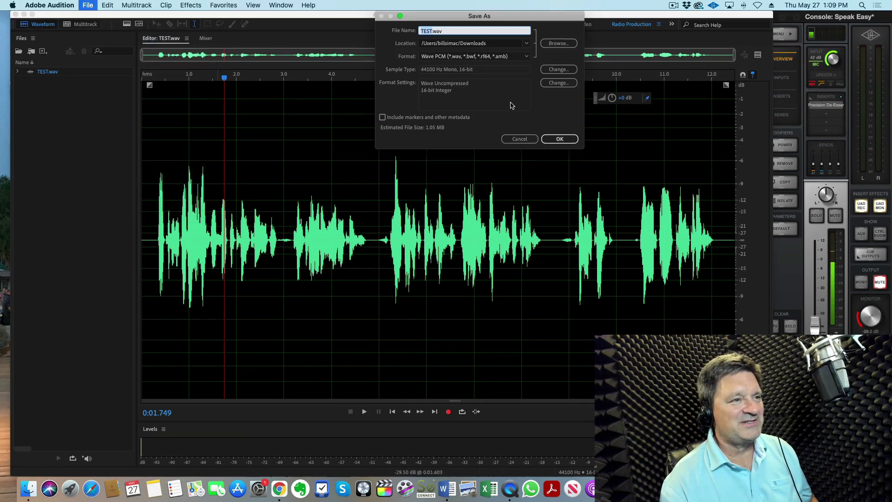
left_click(526, 56)
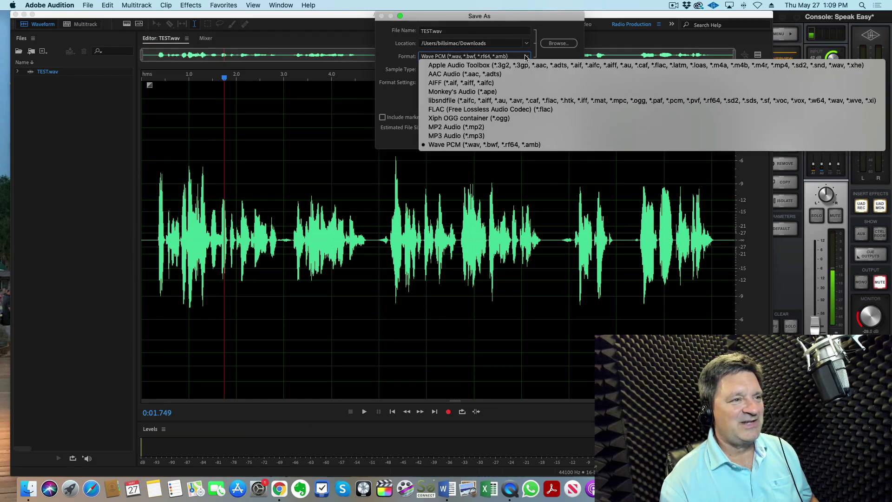
left_click(492, 136)
left_click(561, 138)
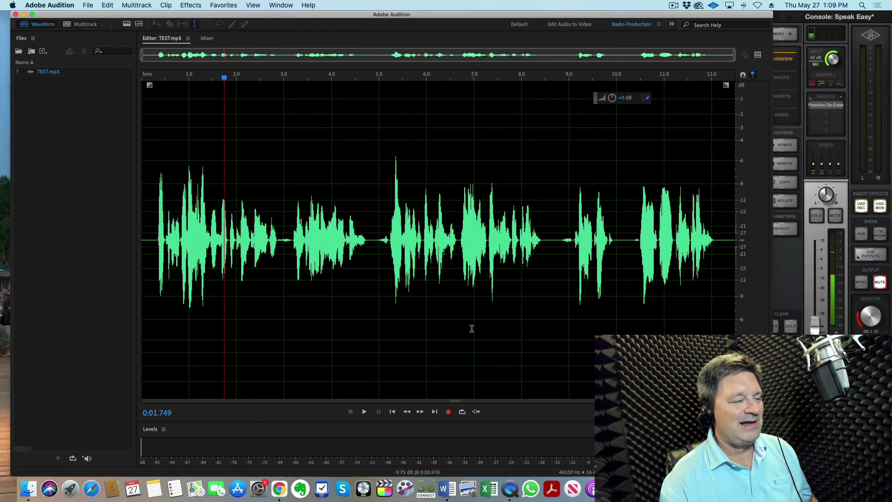